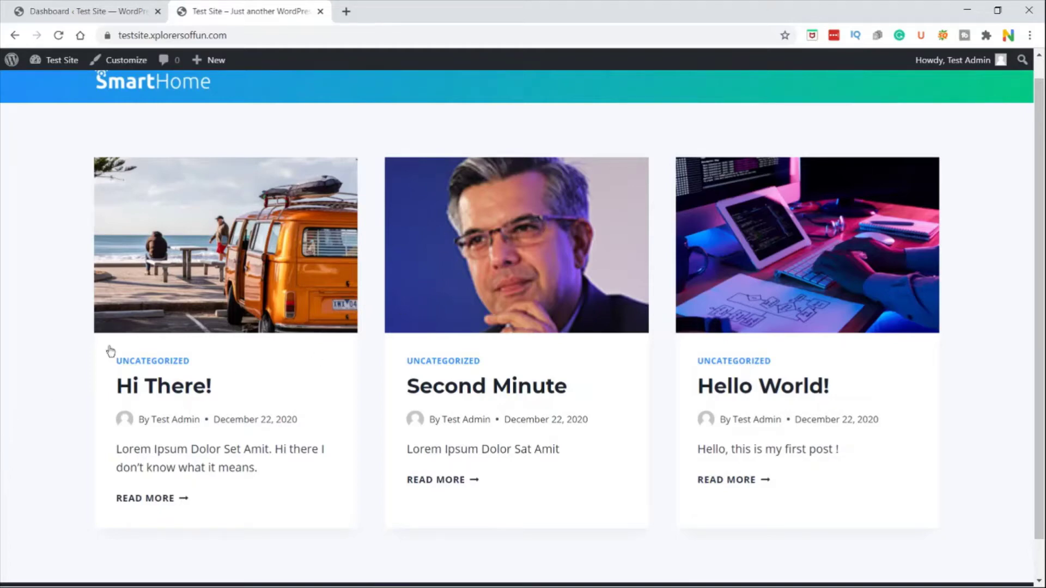
# - Search the plugin directory for 'guten post', then install and activate Guten Post Layout
pyautogui.scroll(-1, 39, 365)
pyautogui.scroll(2, 59, 344)
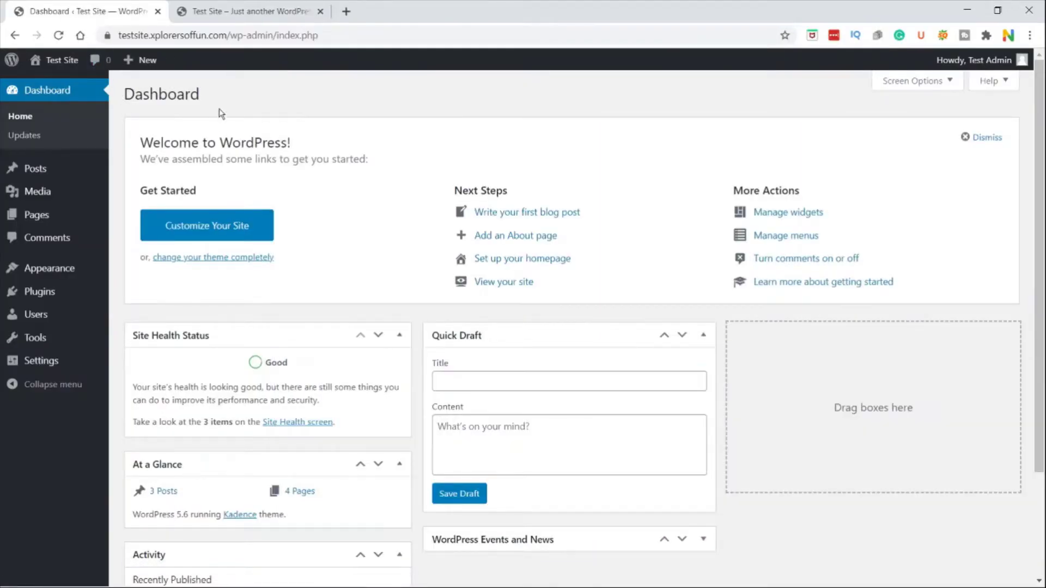
pyautogui.moveTo(45, 294)
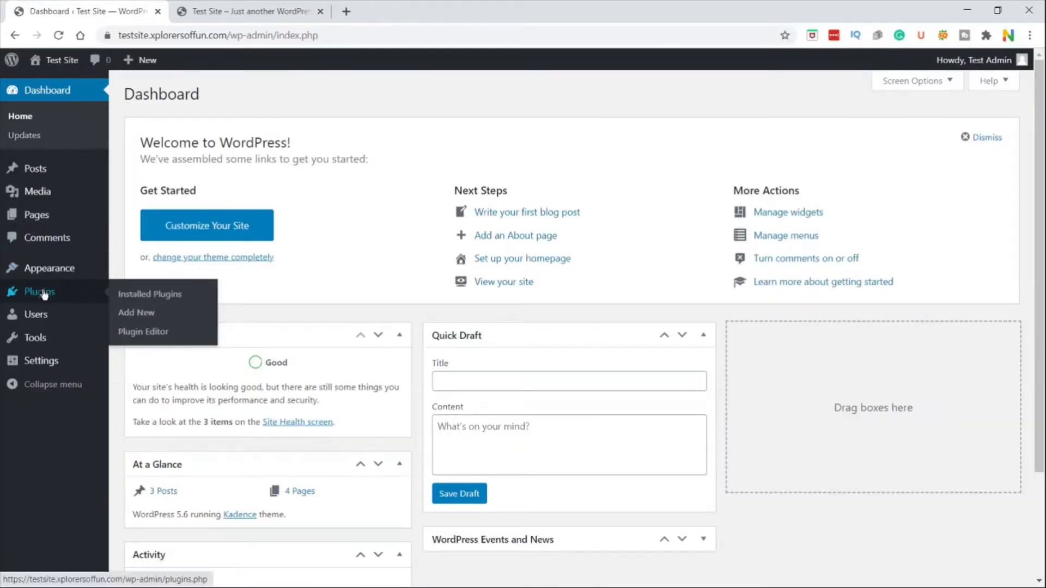
pyautogui.click(144, 315)
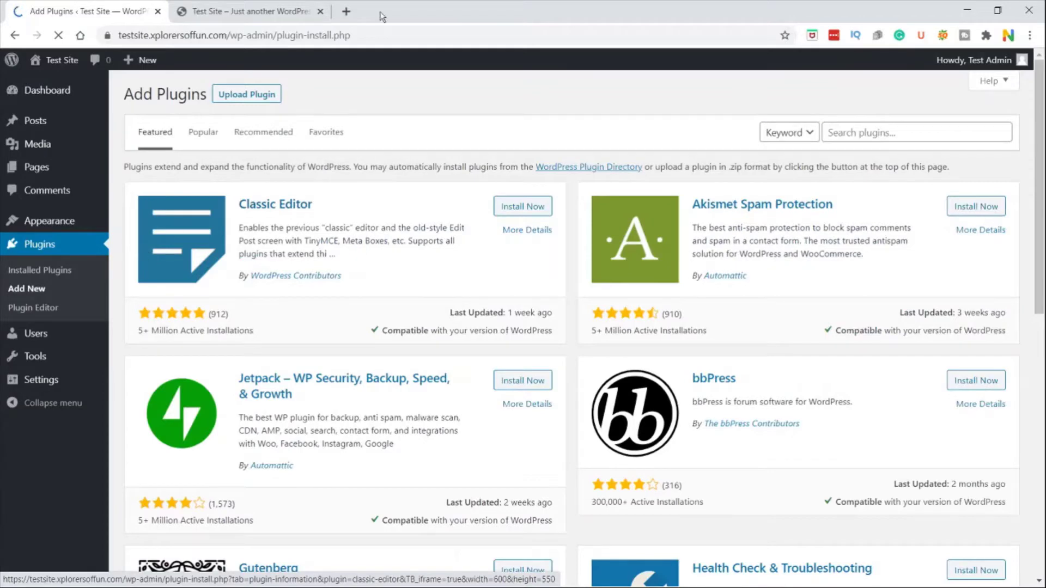
pyautogui.click(882, 133)
pyautogui.write('guten')
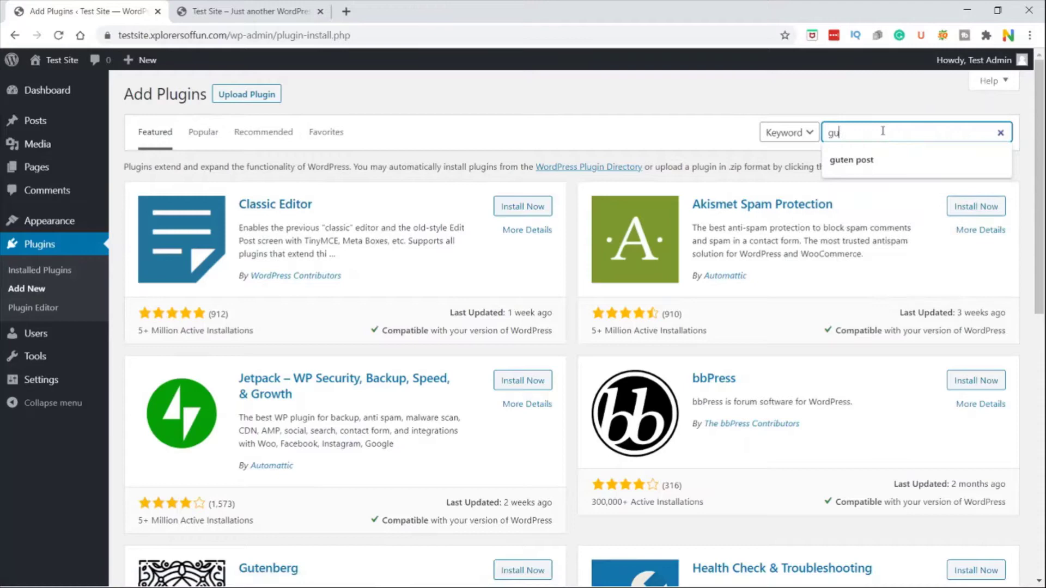
pyautogui.write(' post')
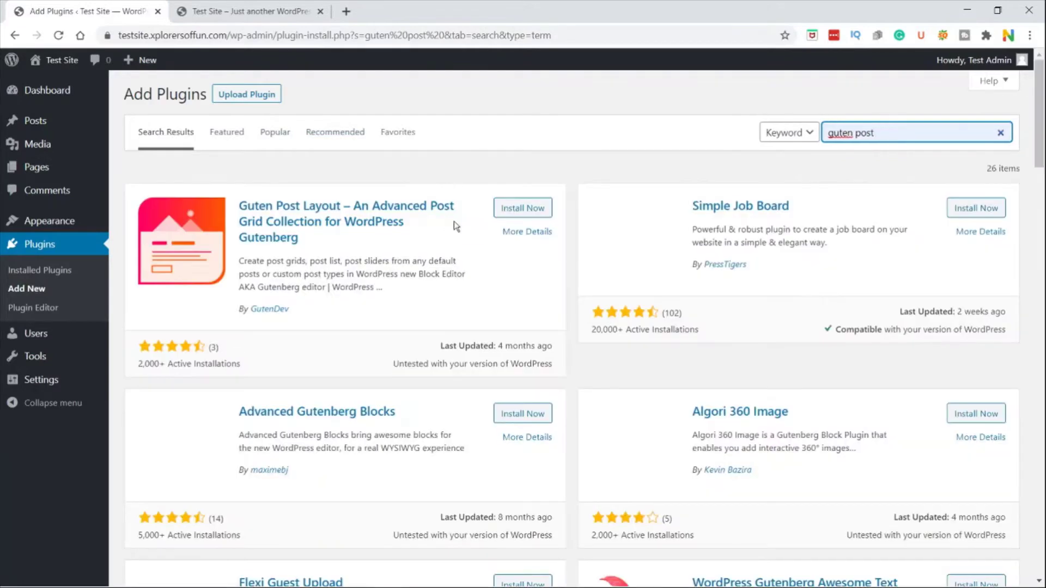
pyautogui.click(515, 209)
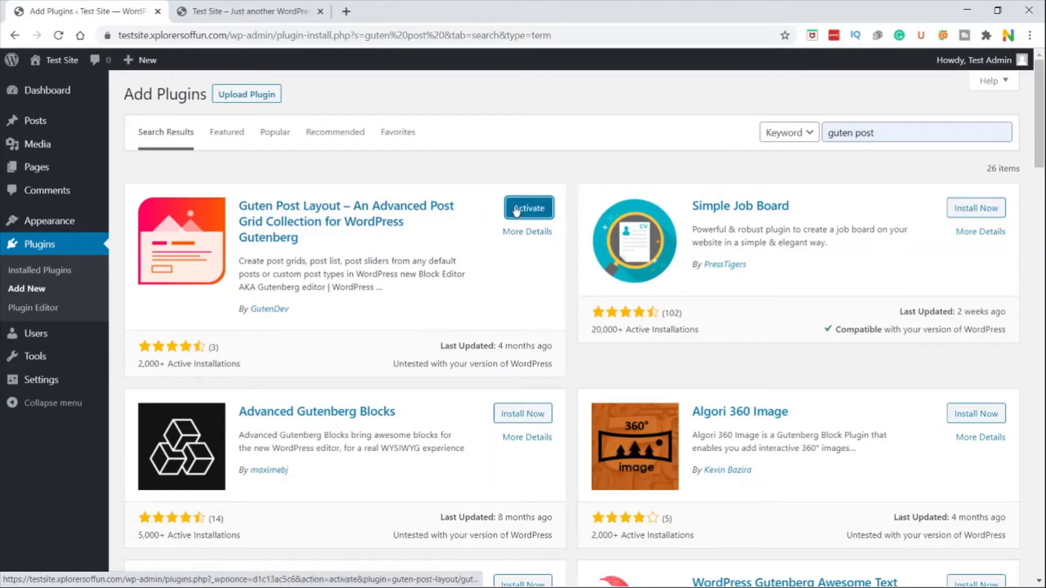
pyautogui.click(516, 208)
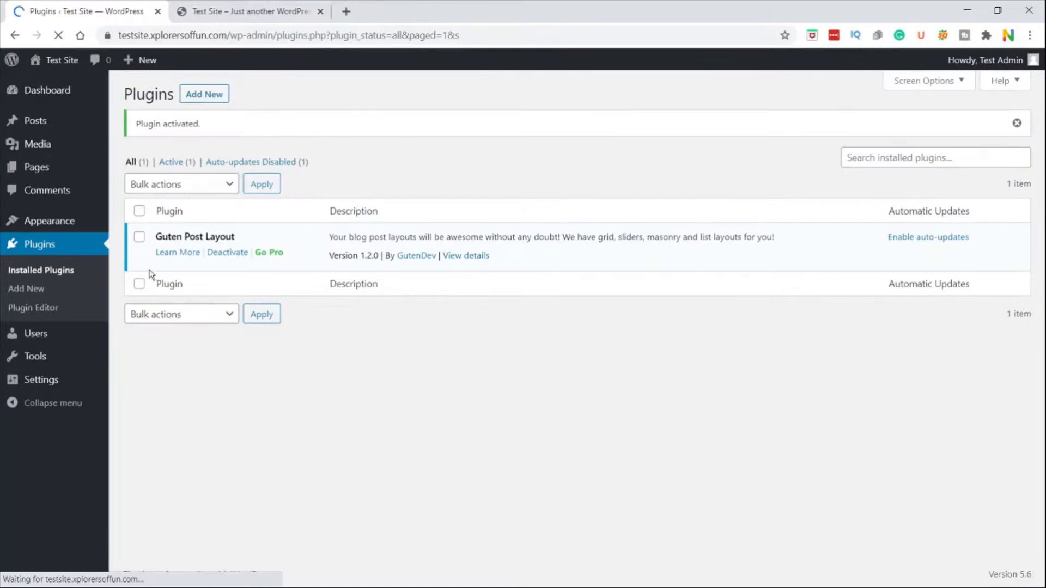
# - Create a new page titled 'Blog' and place the cursor in its empty body
pyautogui.moveTo(67, 177)
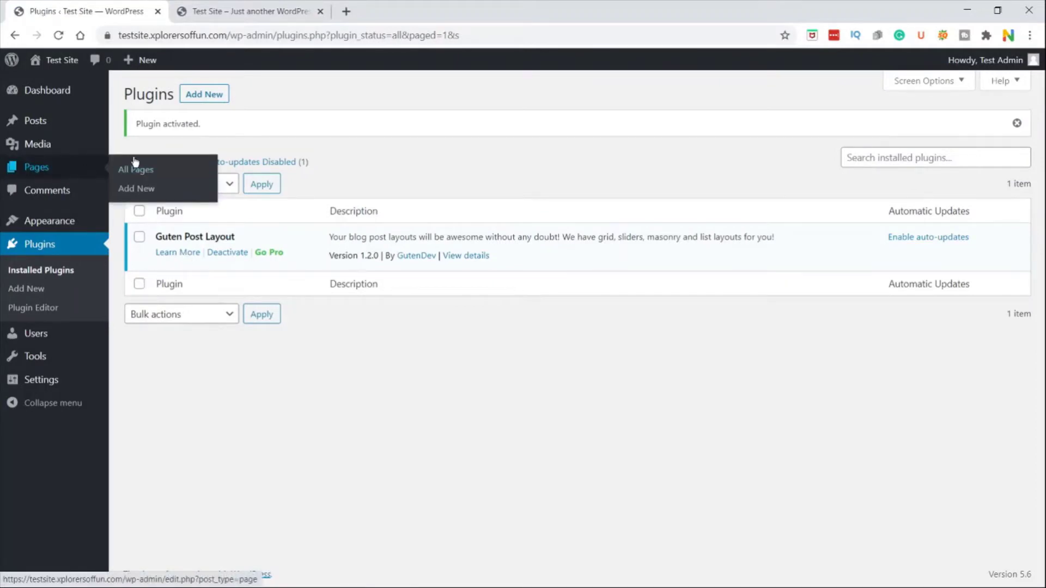
pyautogui.click(137, 188)
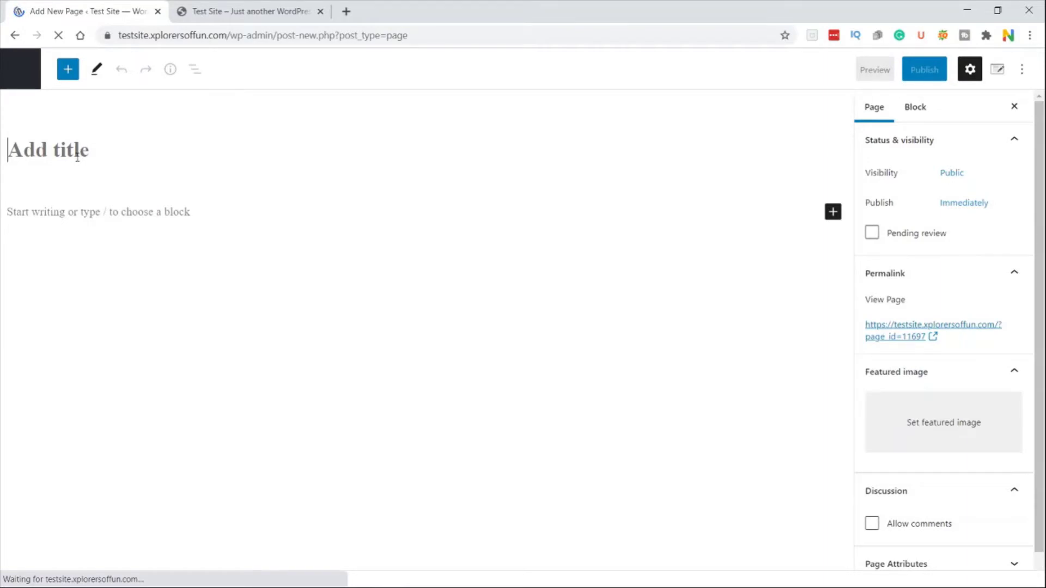
pyautogui.write('Blog')
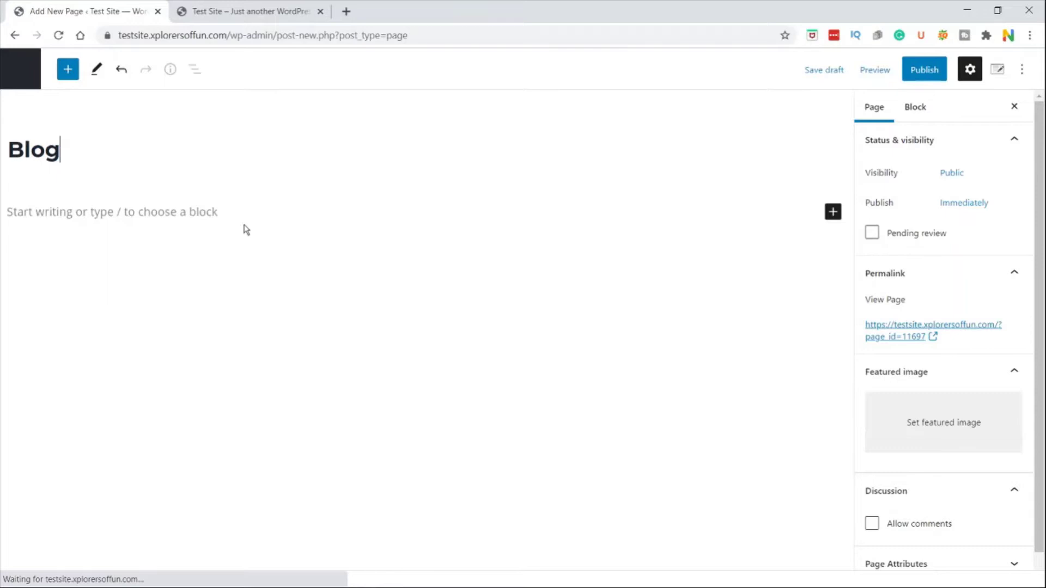
pyautogui.click(239, 207)
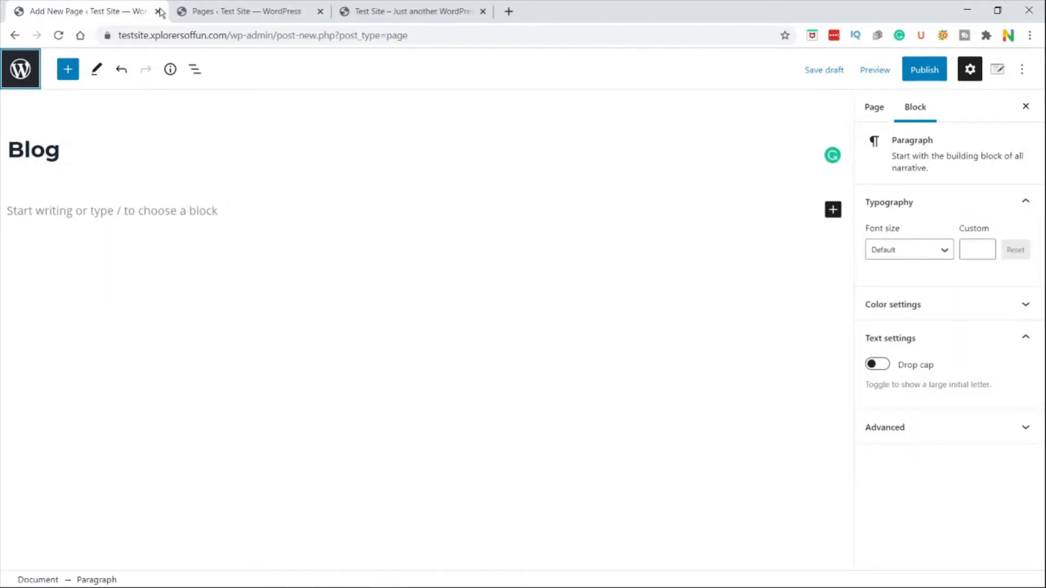
# - Set Reading settings to a static homepage showing Shop, save, then return to the Blog editor
pyautogui.click(227, 11)
pyautogui.moveTo(47, 279)
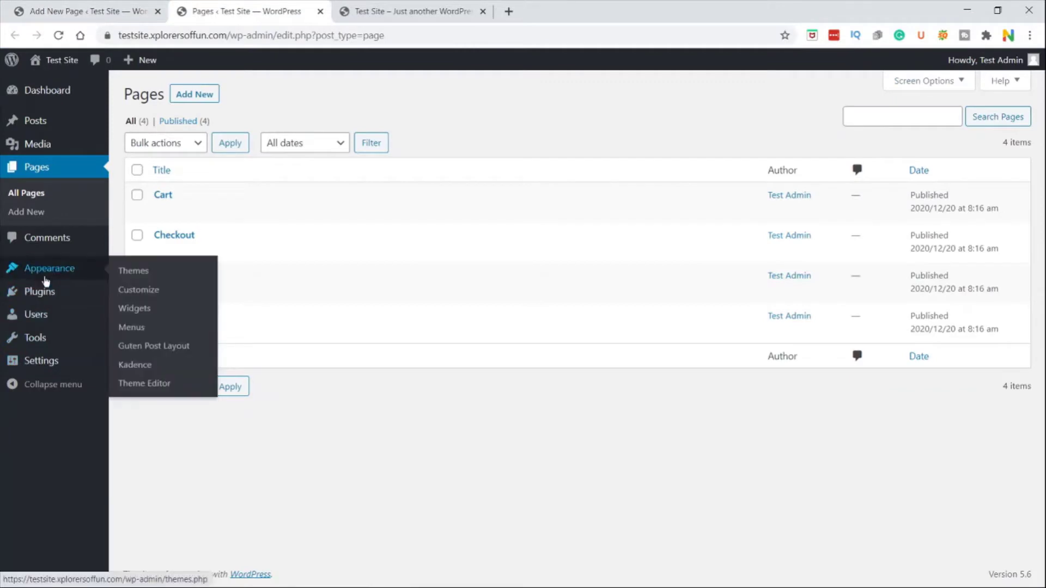
pyautogui.moveTo(41, 364)
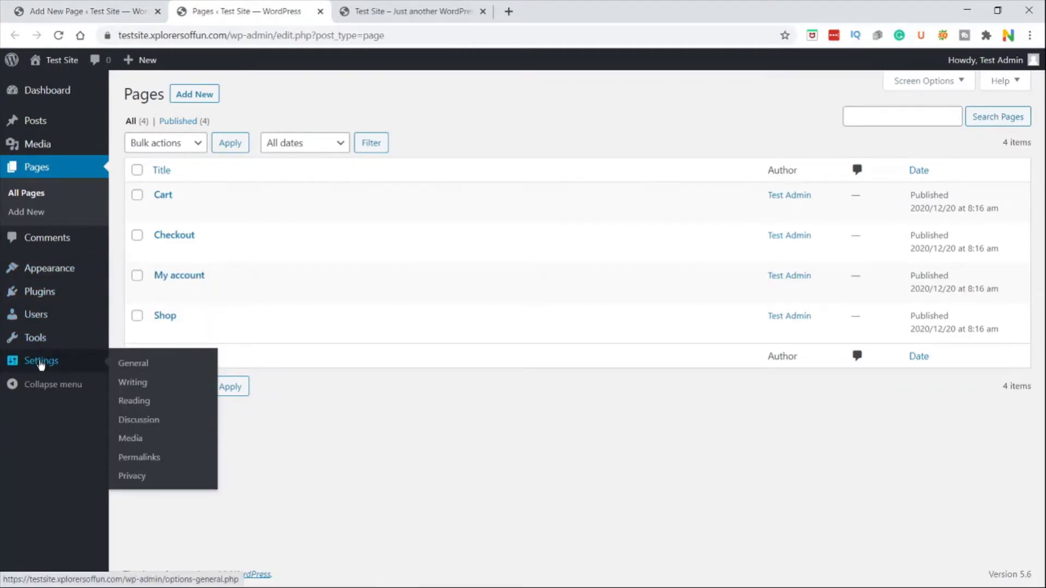
pyautogui.click(142, 401)
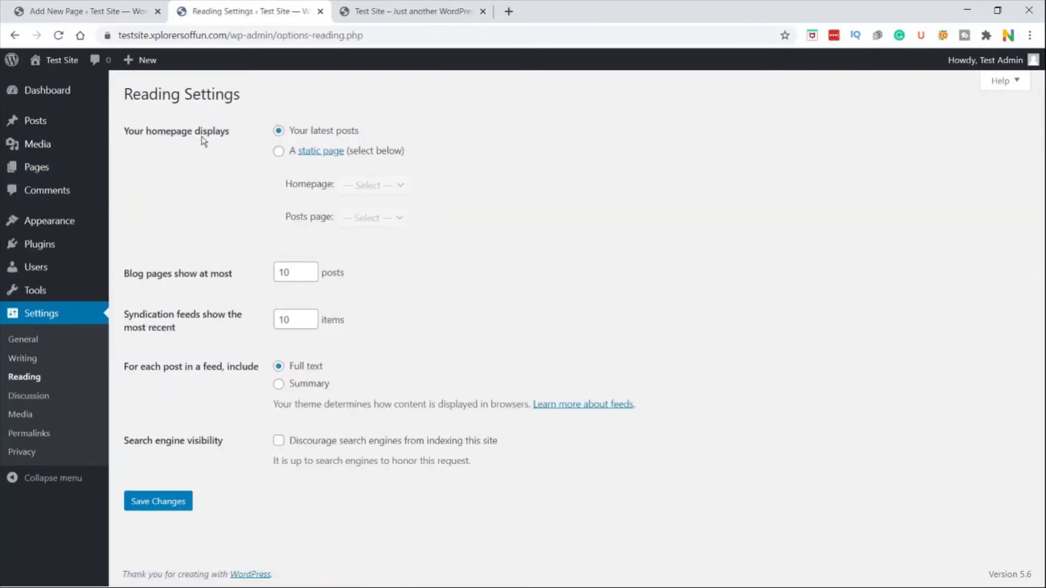
pyautogui.click(277, 152)
pyautogui.click(384, 185)
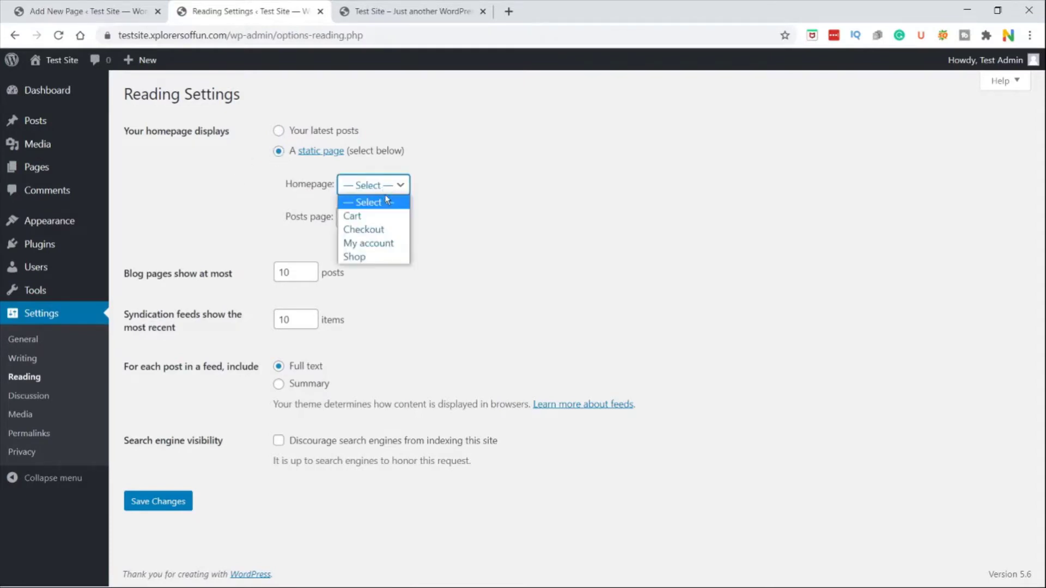
pyautogui.click(397, 185)
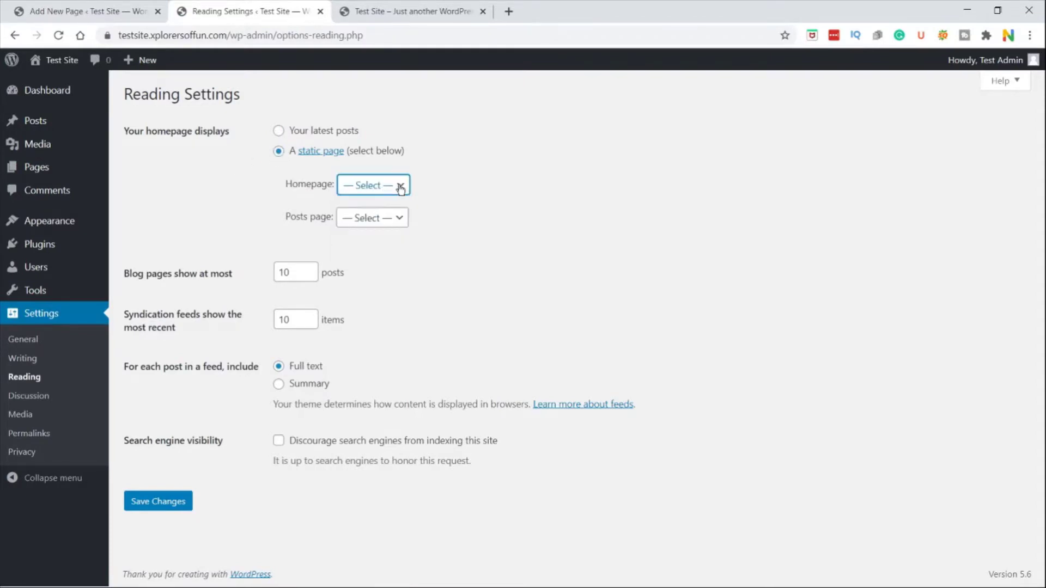
pyautogui.click(399, 184)
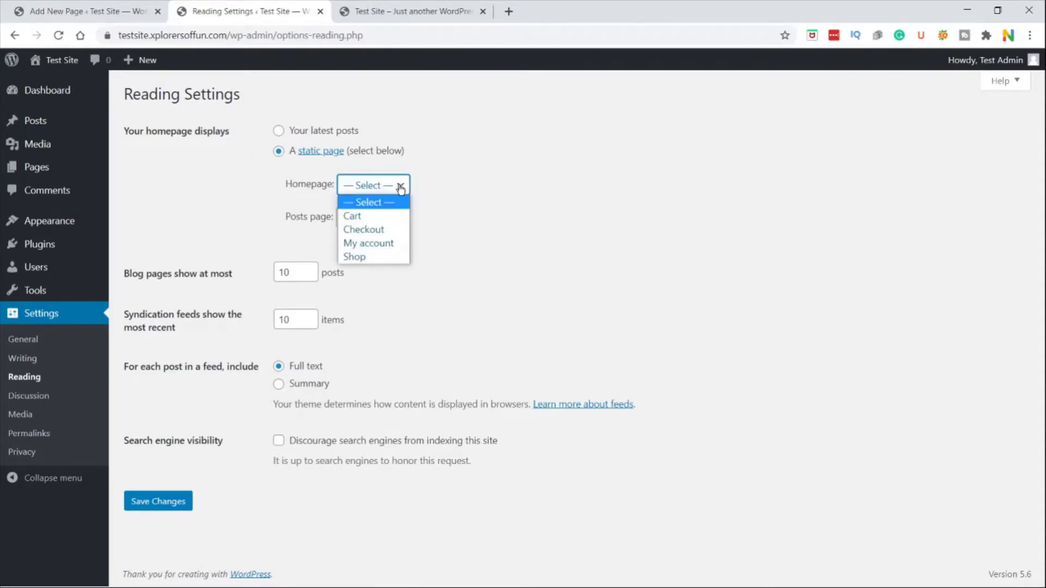
pyautogui.click(380, 257)
pyautogui.click(371, 269)
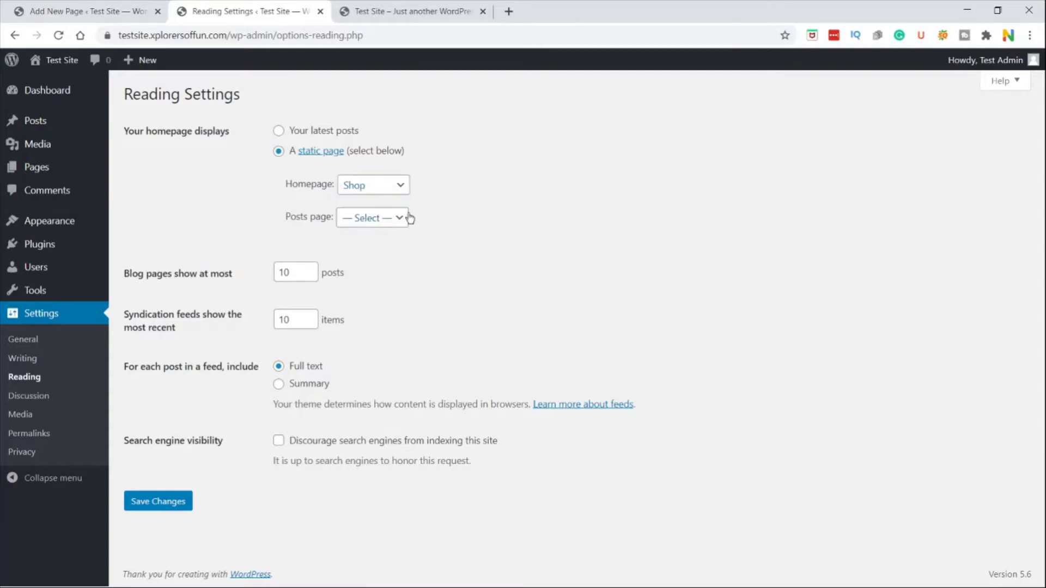
pyautogui.click(162, 501)
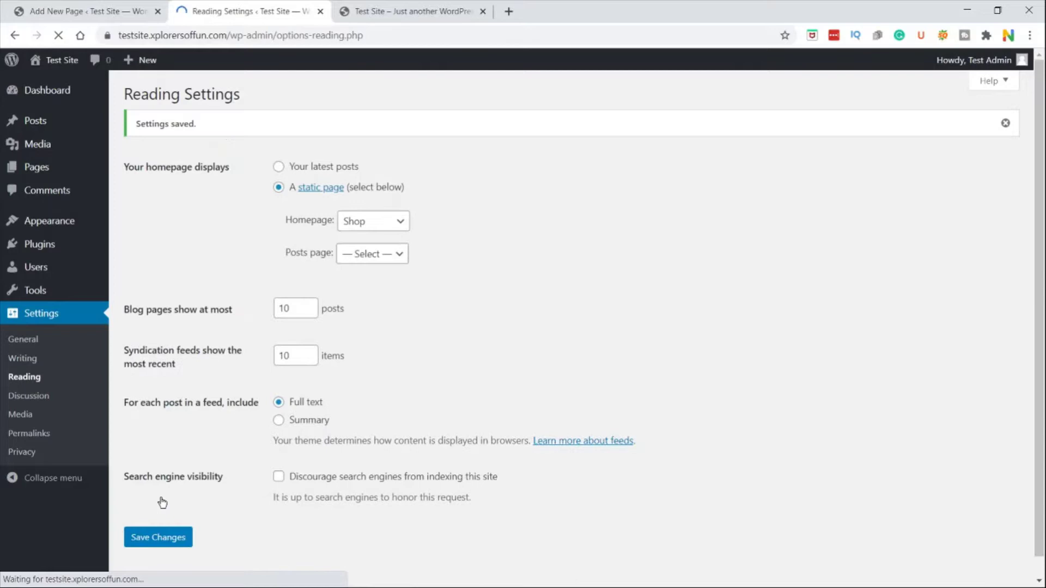
pyautogui.click(132, 10)
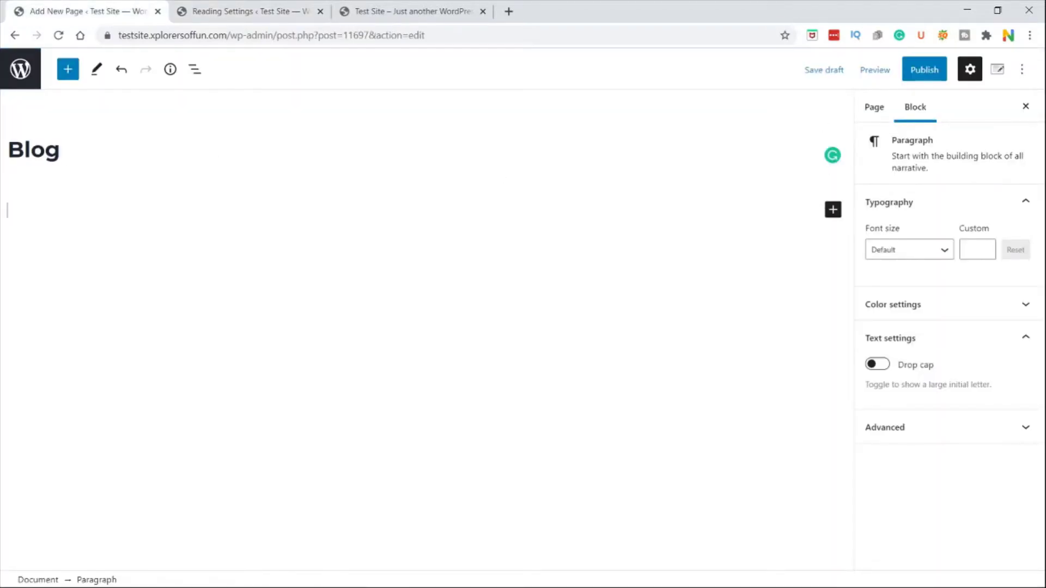
# - Insert a Post Layout block showing the posts as a two-column Skin 1 grid
pyautogui.click(832, 209)
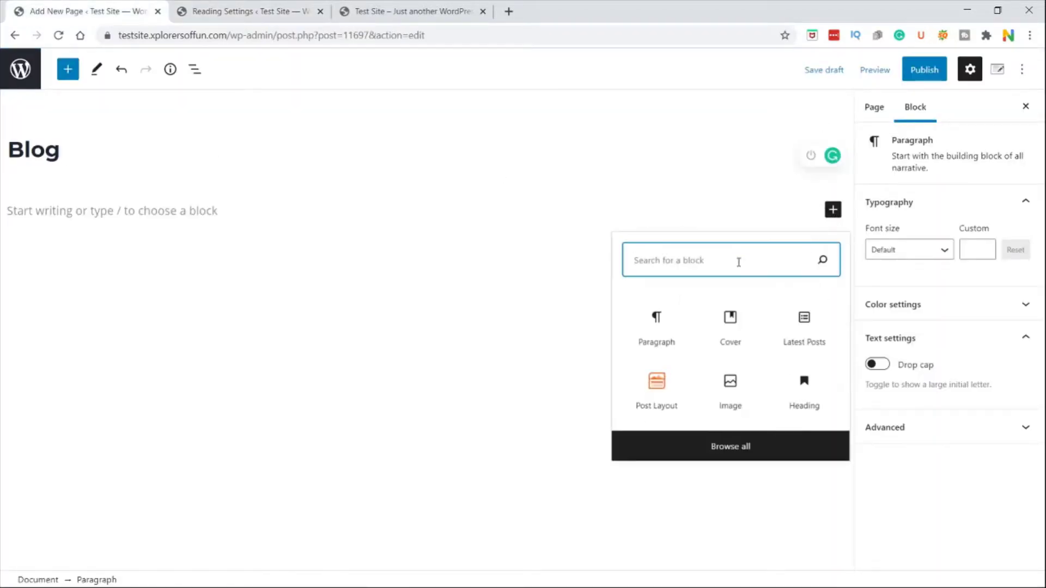
pyautogui.click(664, 393)
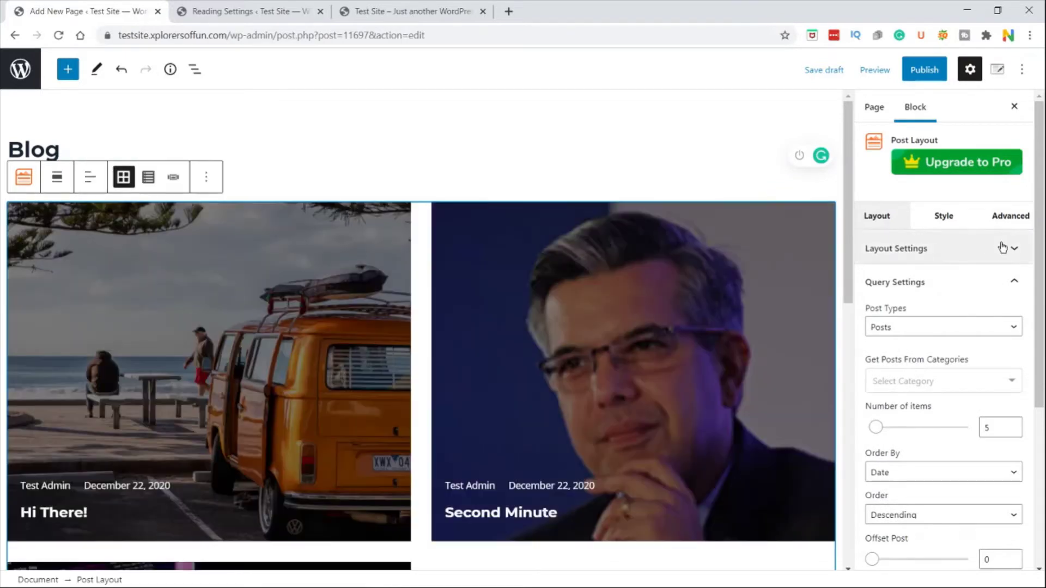
pyautogui.click(1003, 248)
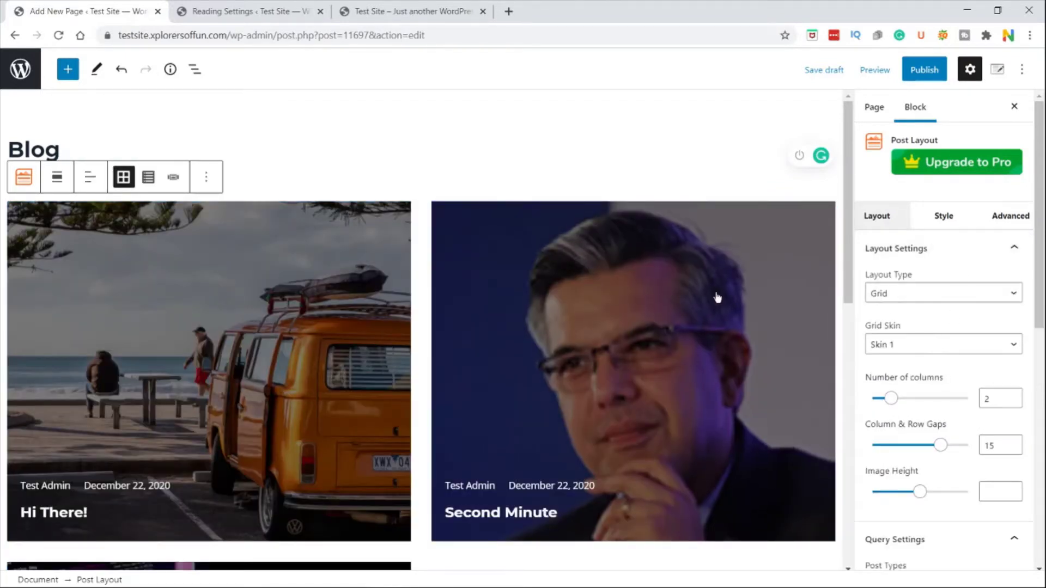
pyautogui.scroll(-3, 675, 283)
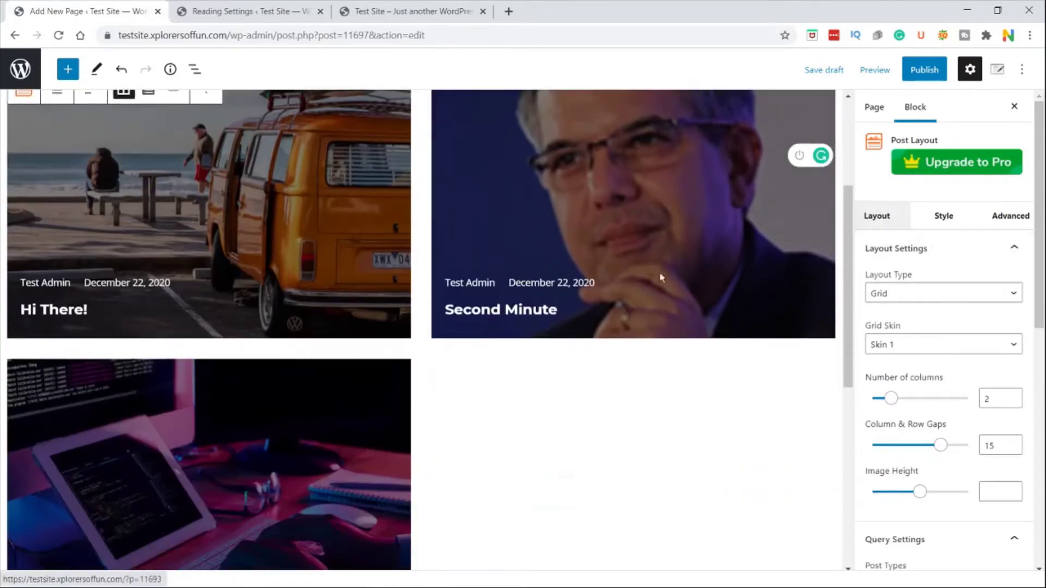
pyautogui.click(952, 349)
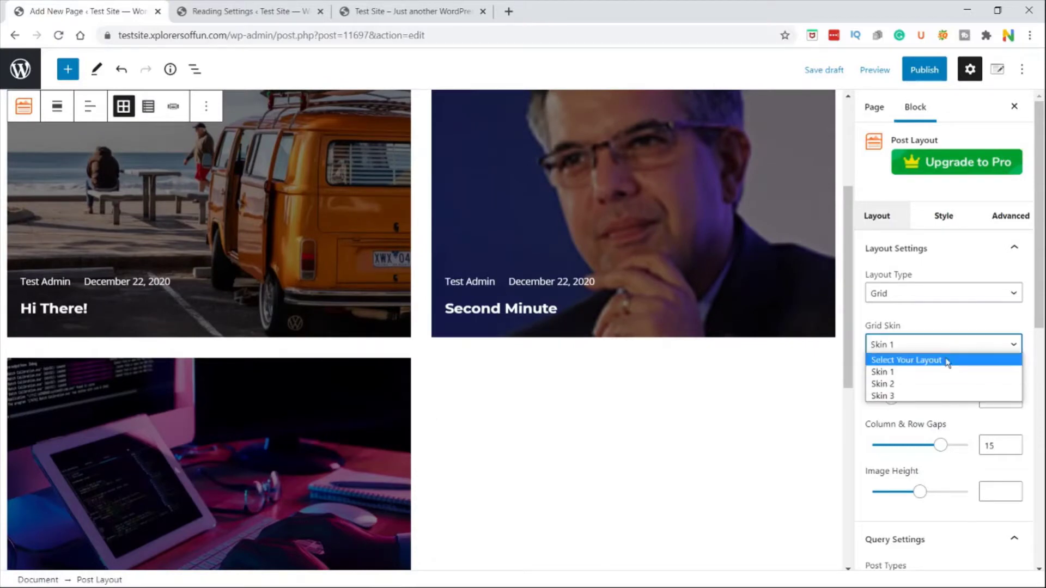
# - Try Skin 2 for the post grid, then settle on Skin 3
pyautogui.click(919, 372)
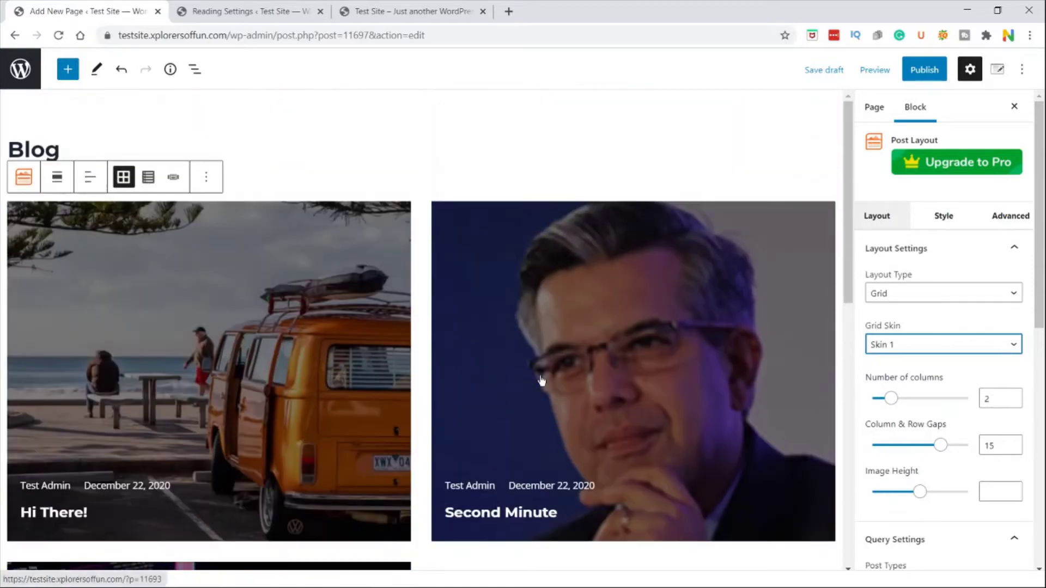
pyautogui.scroll(1, 345, 305)
pyautogui.scroll(-4, 262, 322)
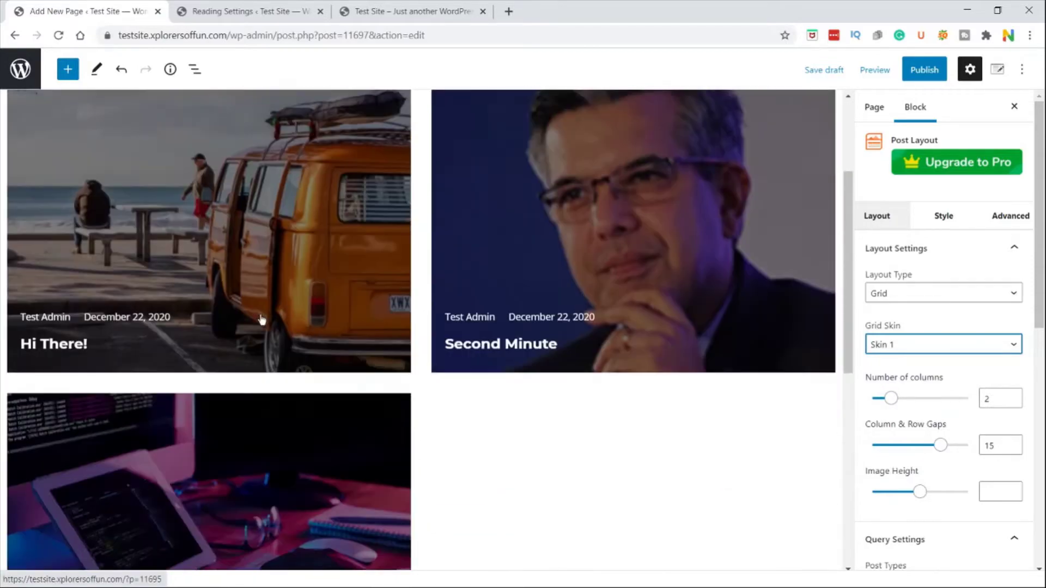
pyautogui.click(927, 344)
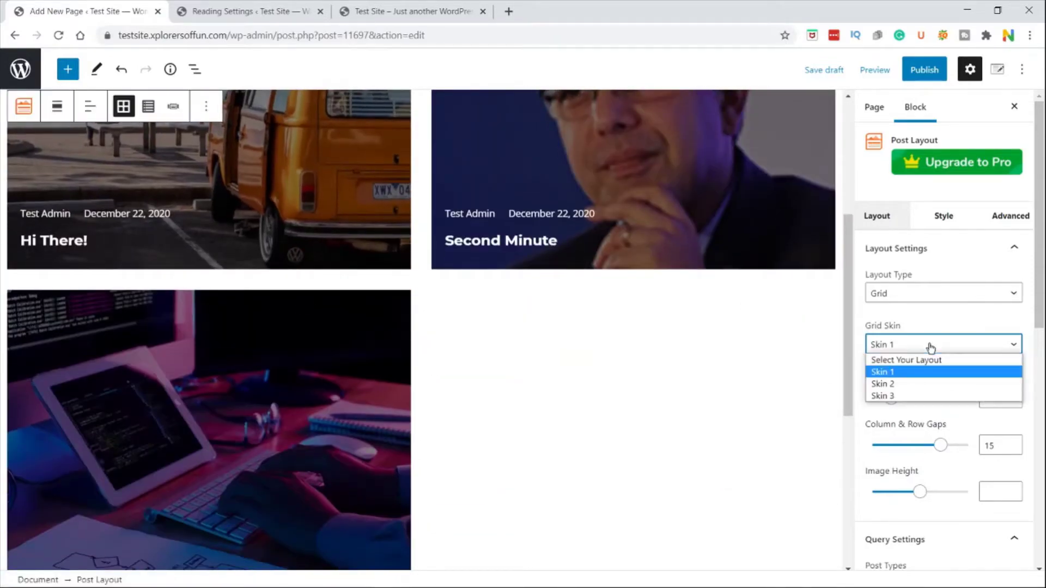
pyautogui.click(907, 386)
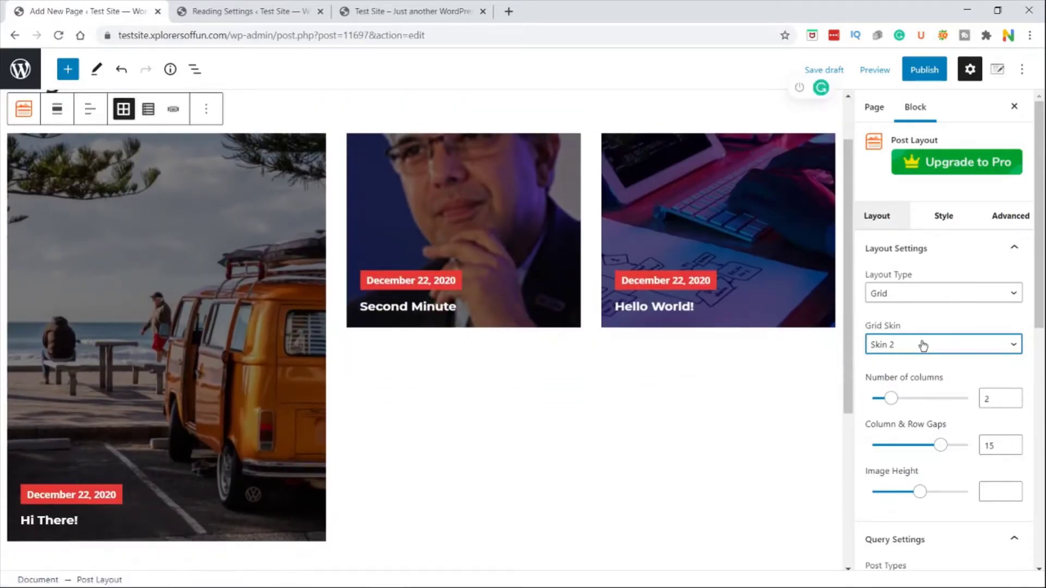
pyautogui.click(922, 345)
pyautogui.click(907, 396)
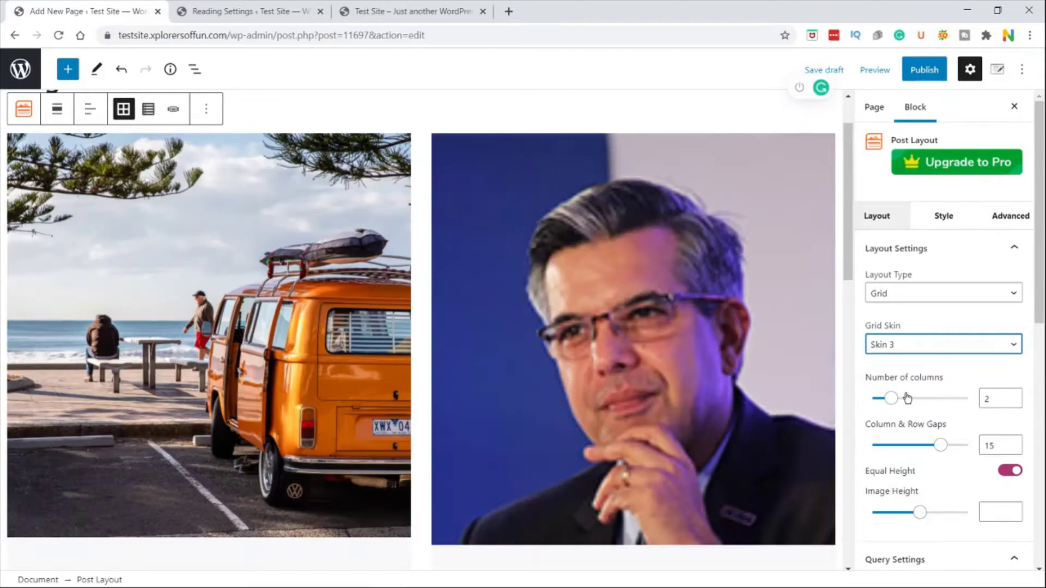
pyautogui.scroll(-5, 679, 373)
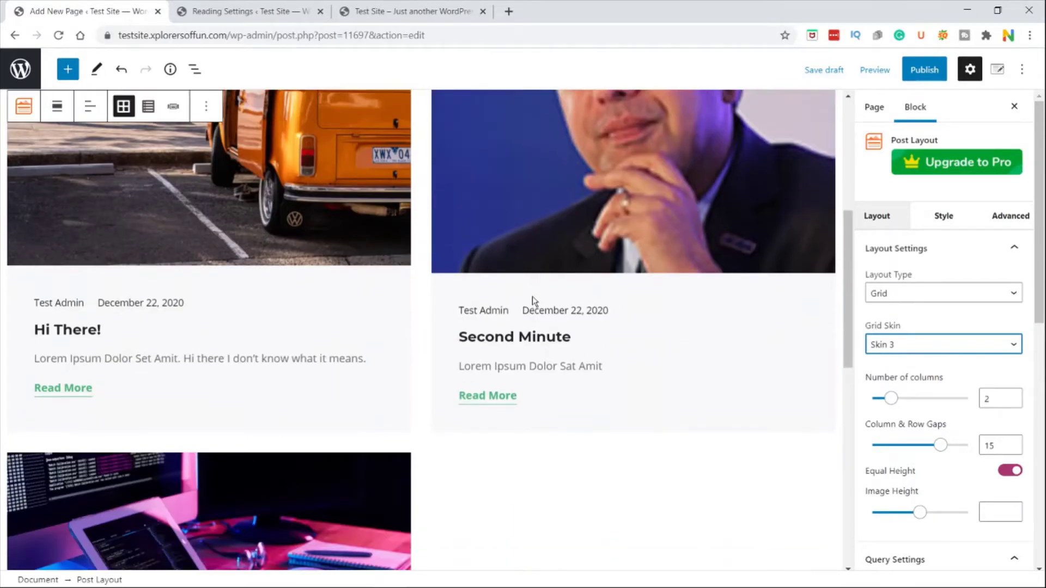
pyautogui.scroll(5, 534, 301)
pyautogui.scroll(-6, 529, 284)
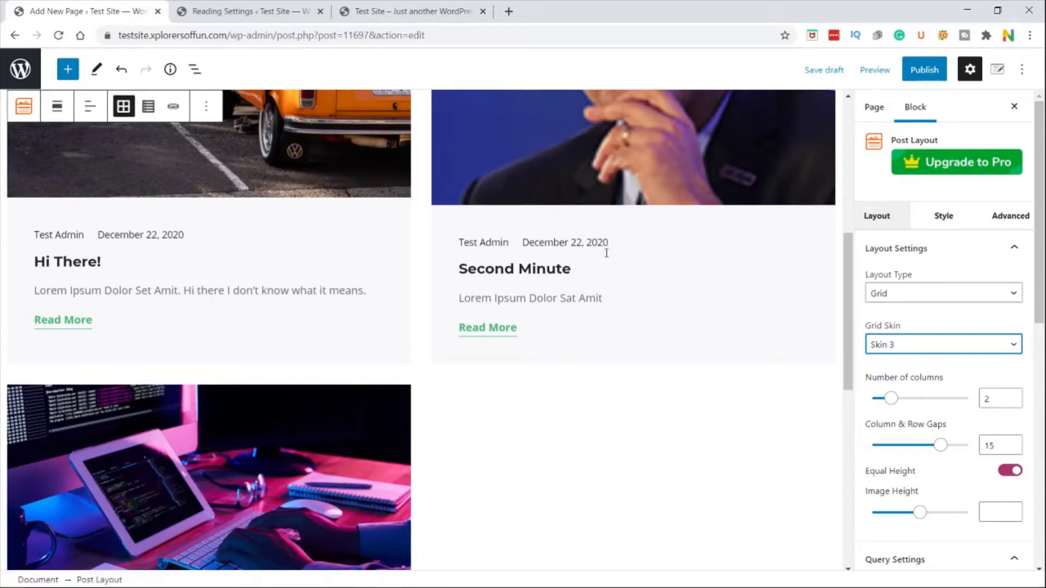
pyautogui.scroll(-3, 977, 332)
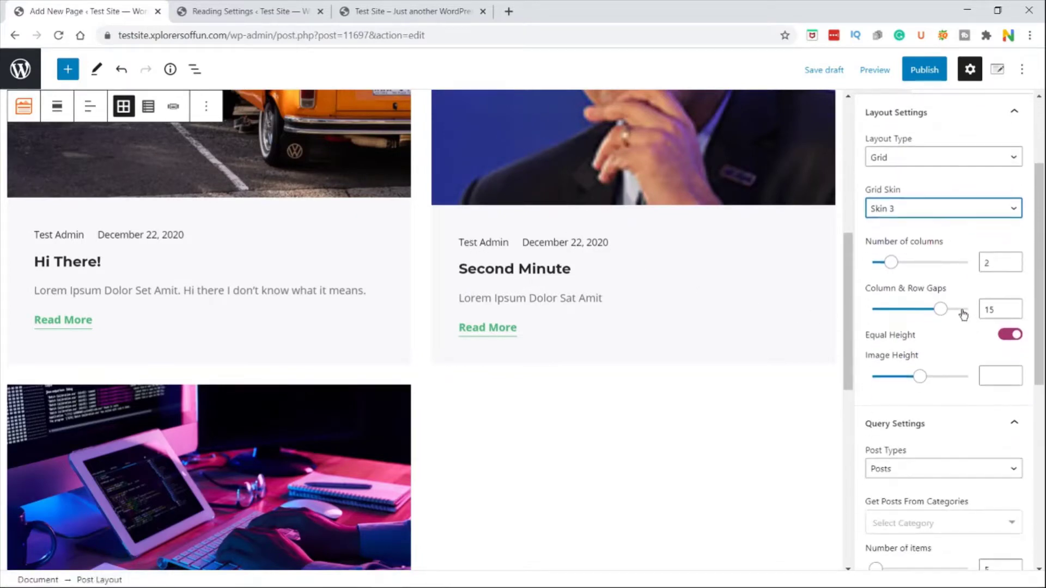
# - Try one and three columns, leaving the post grid at two columns
pyautogui.click(1011, 266)
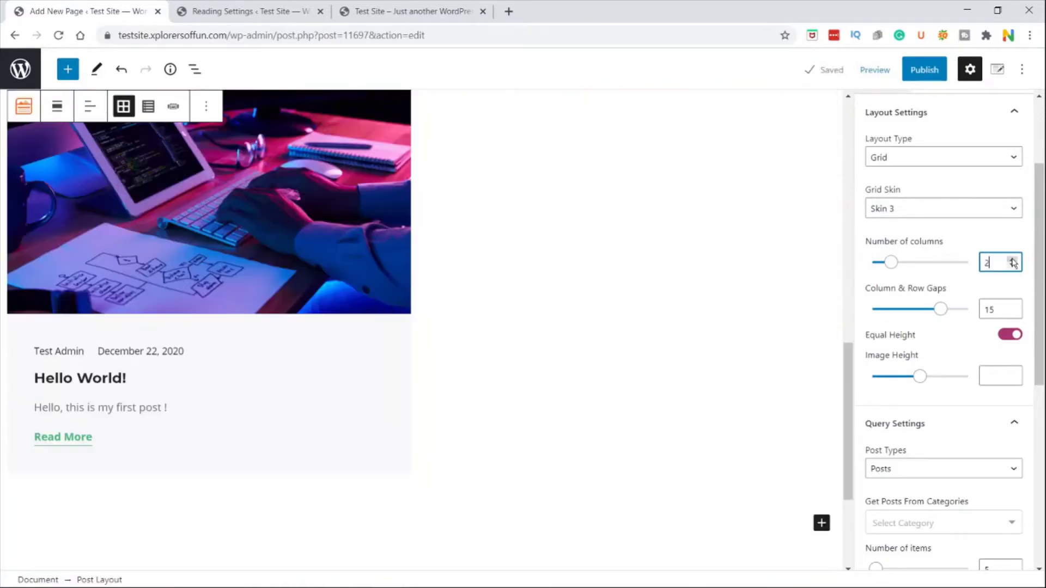
pyautogui.press('Up')
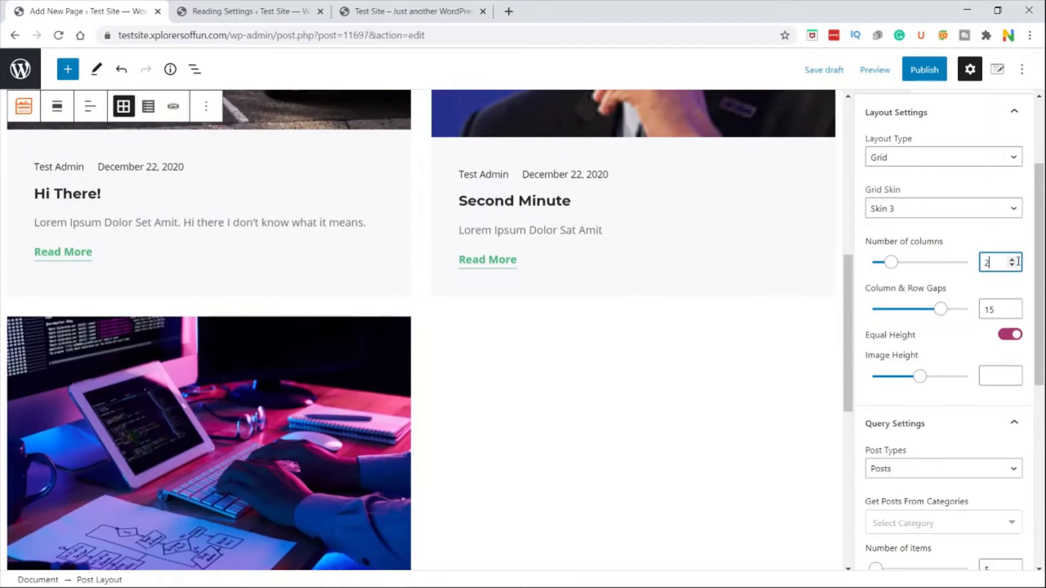
pyautogui.click(1011, 260)
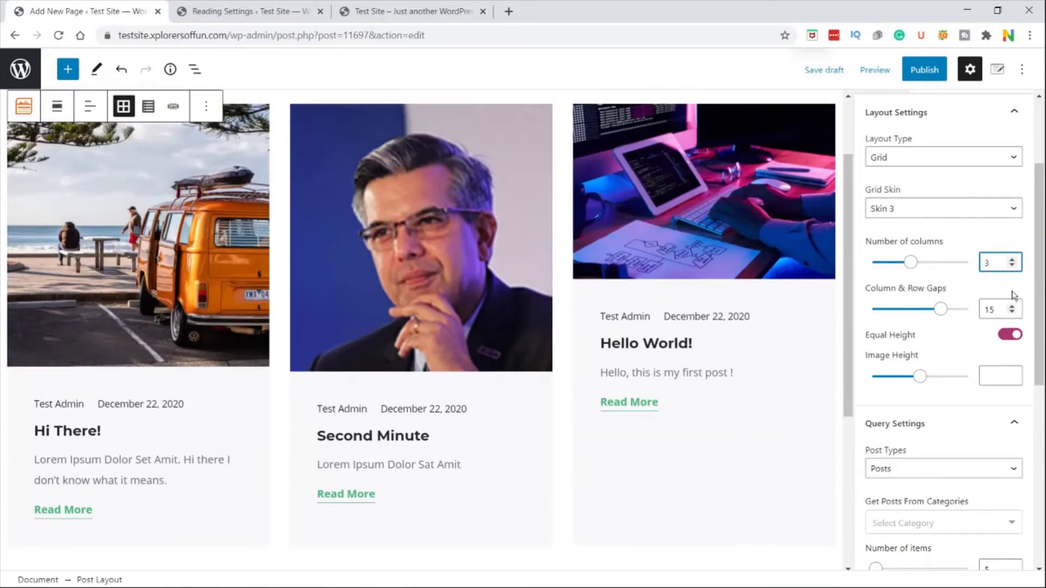
pyautogui.click(1012, 266)
pyautogui.scroll(-3, 1012, 294)
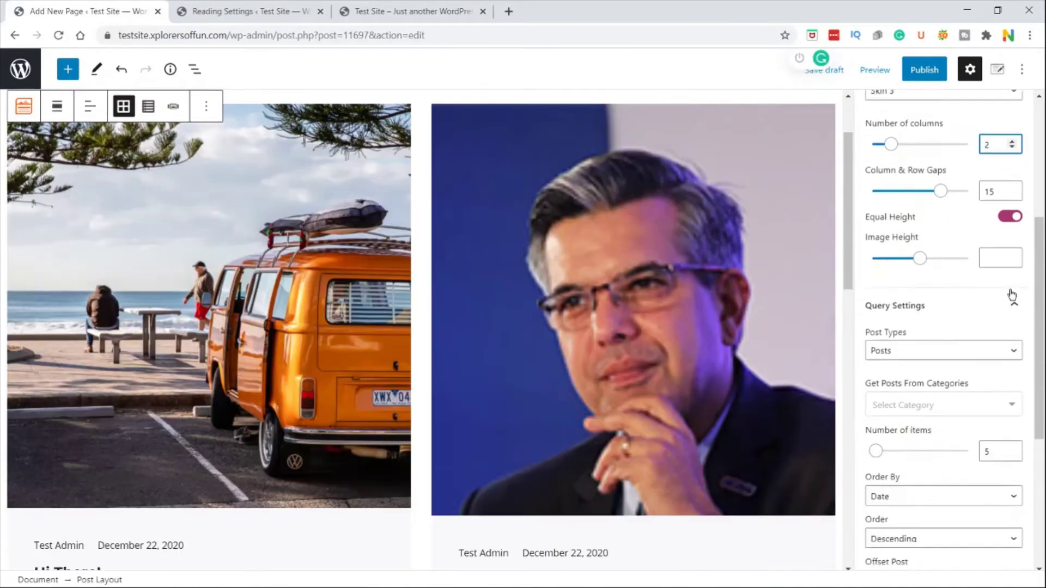
# - Widen the grid's column and row gaps to 20.01
pyautogui.click(1011, 177)
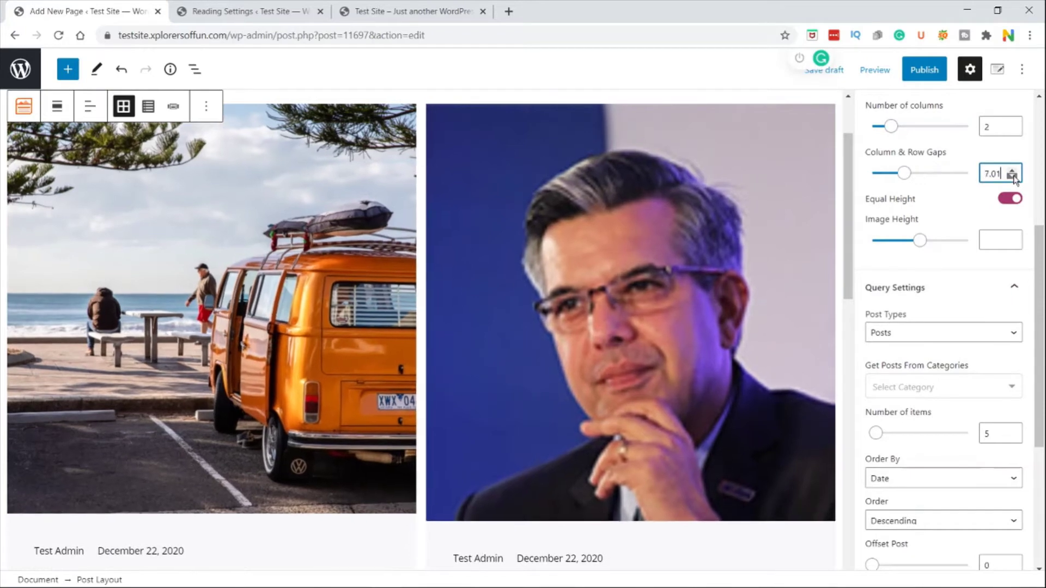
pyautogui.click(1013, 177)
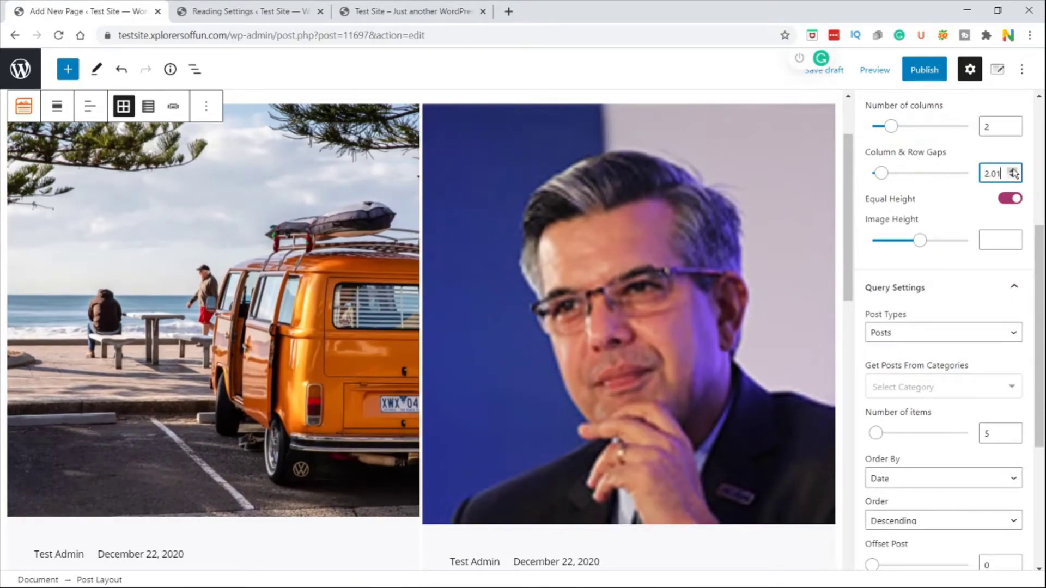
pyautogui.click(1013, 172)
pyautogui.click(1013, 172)
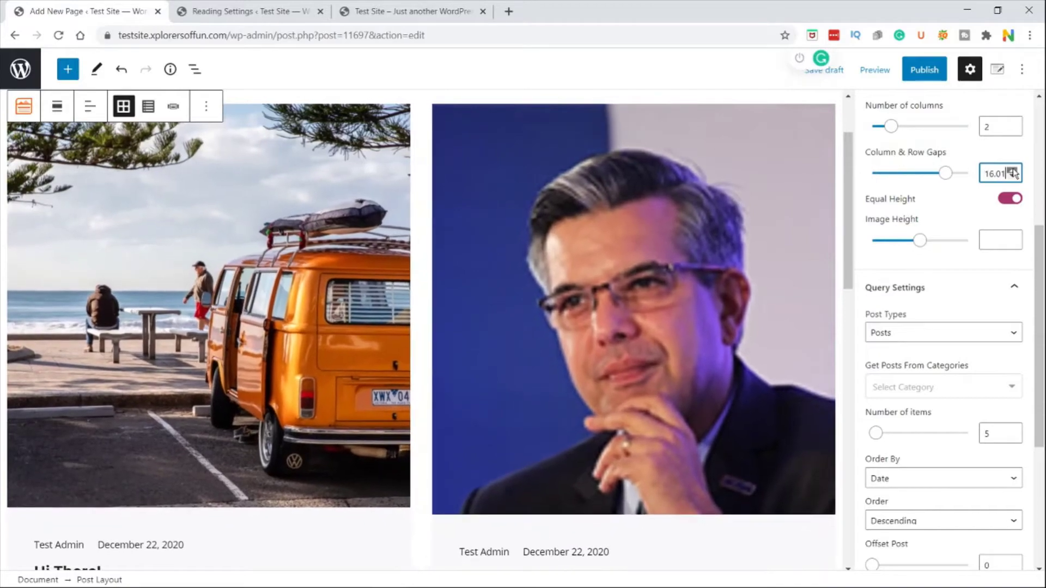
pyautogui.scroll(-1, 923, 266)
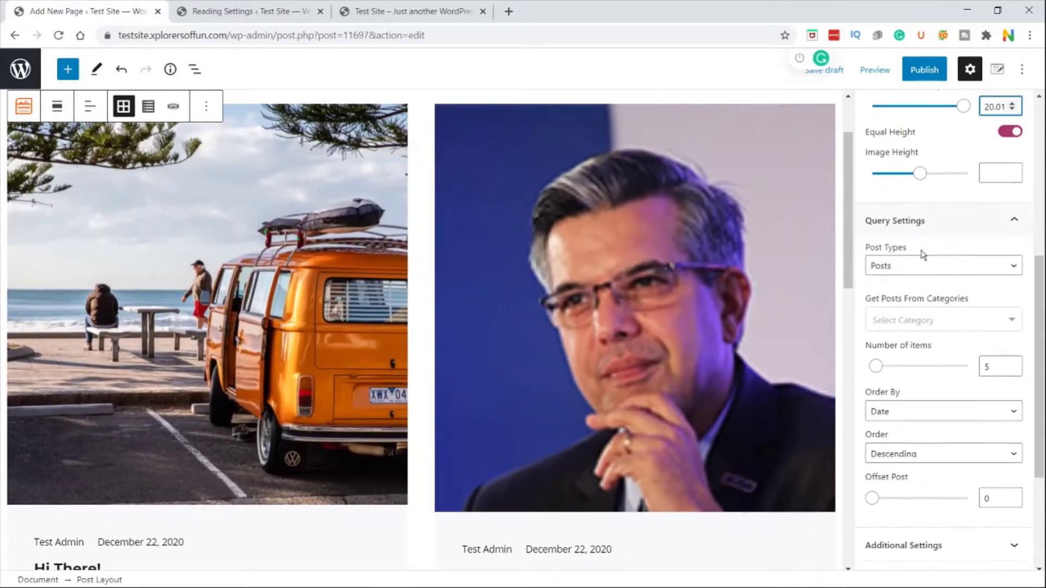
# - Set the post image height to 567
pyautogui.click(918, 173)
pyautogui.moveTo(916, 180); pyautogui.dragTo(896, 185)
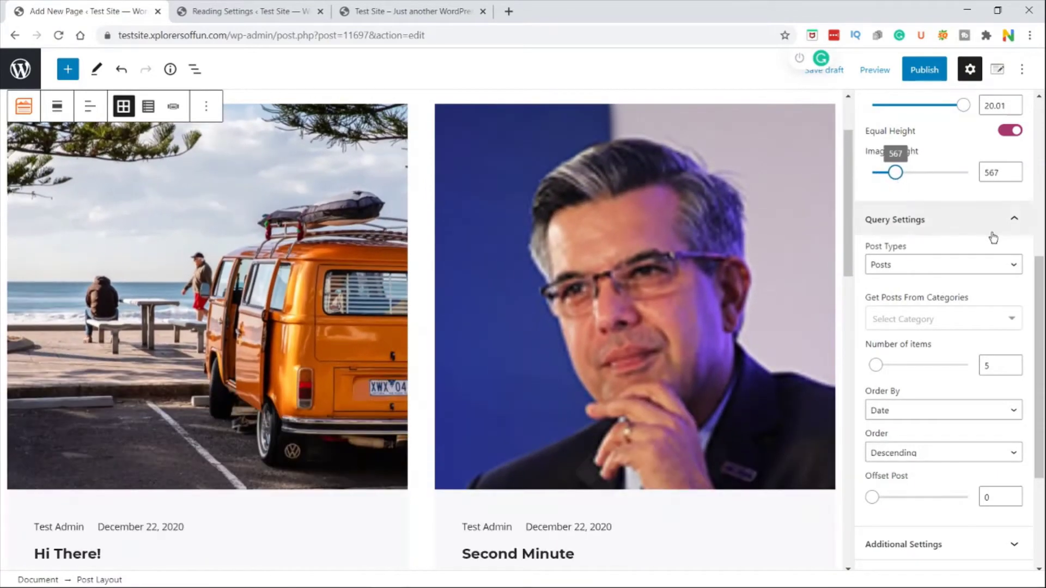
pyautogui.scroll(-1, 988, 234)
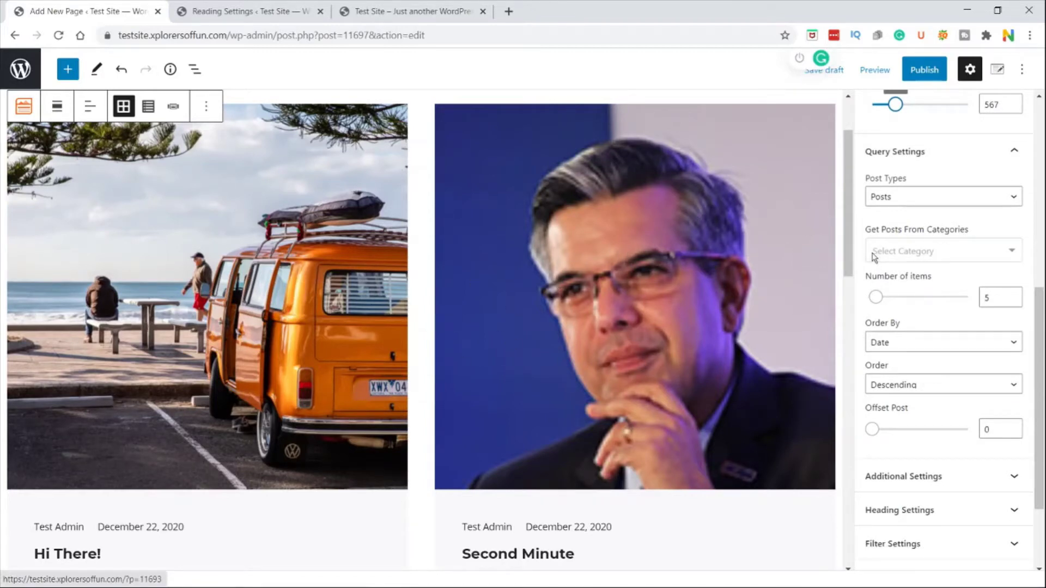
pyautogui.scroll(1, 986, 190)
pyautogui.scroll(-1, 974, 179)
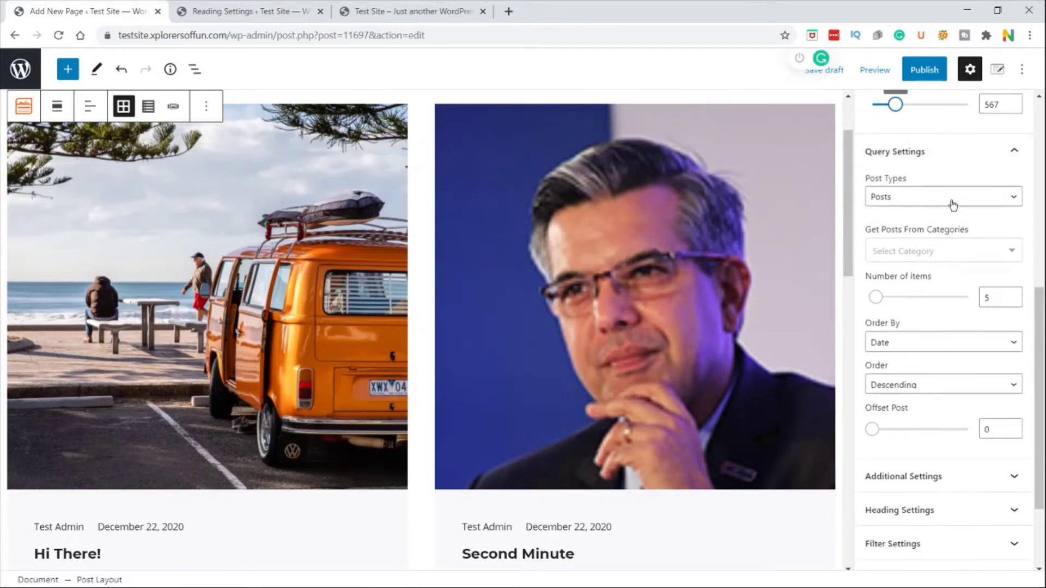
pyautogui.click(952, 205)
pyautogui.click(954, 210)
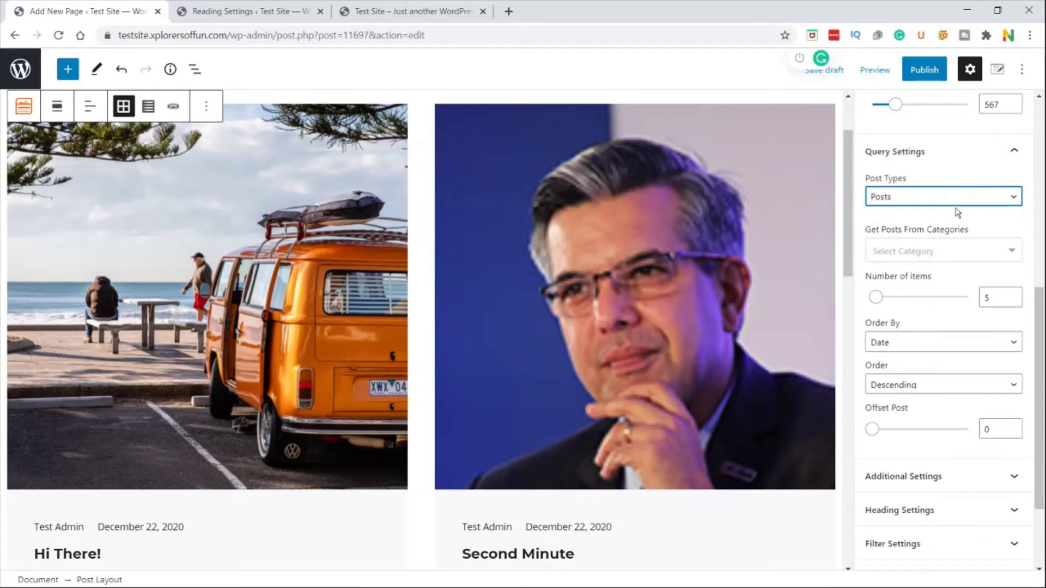
pyautogui.click(959, 252)
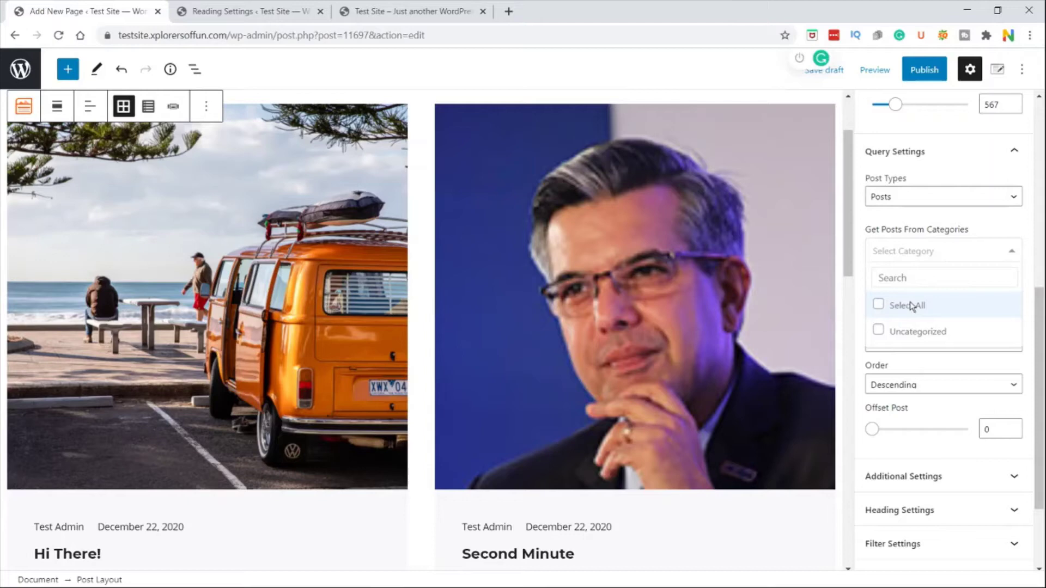
pyautogui.click(944, 224)
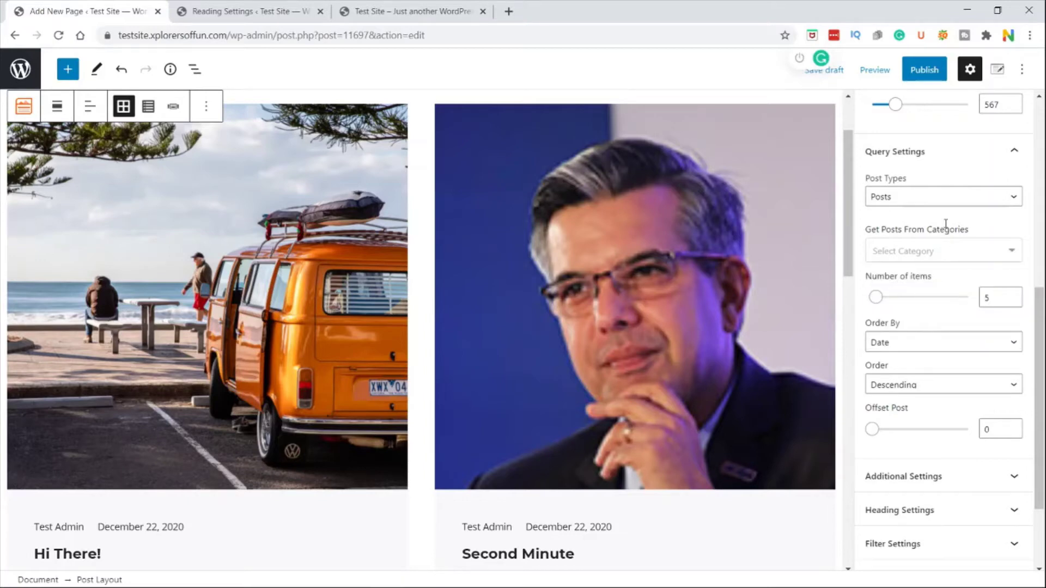
pyautogui.click(965, 256)
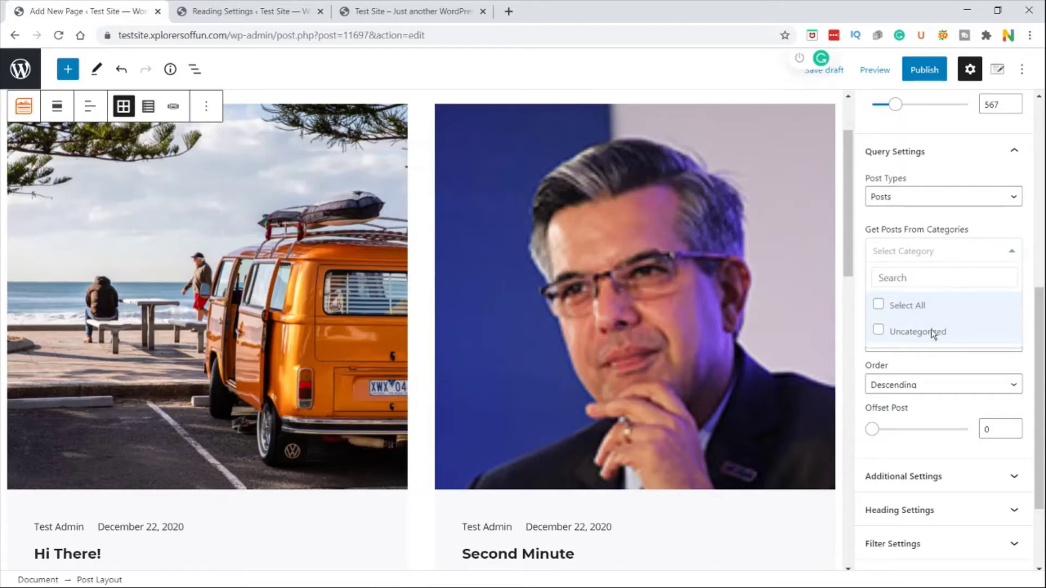
pyautogui.click(935, 222)
pyautogui.scroll(-1, 1009, 230)
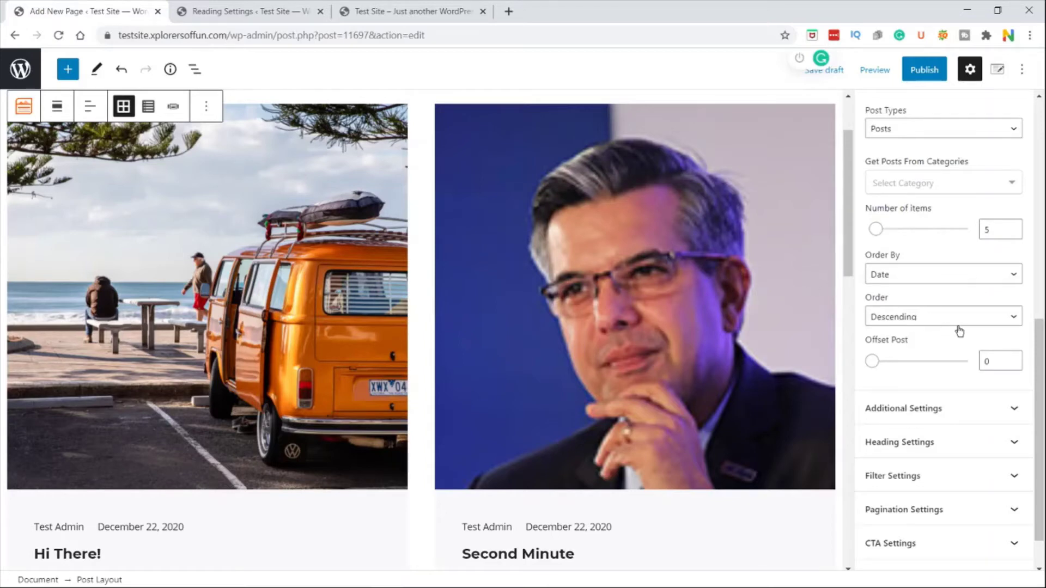
# - Expand Additional Settings and test the featured image and date toggles, keeping images shown
pyautogui.scroll(-1, 958, 331)
pyautogui.click(951, 357)
pyautogui.scroll(-1, 939, 361)
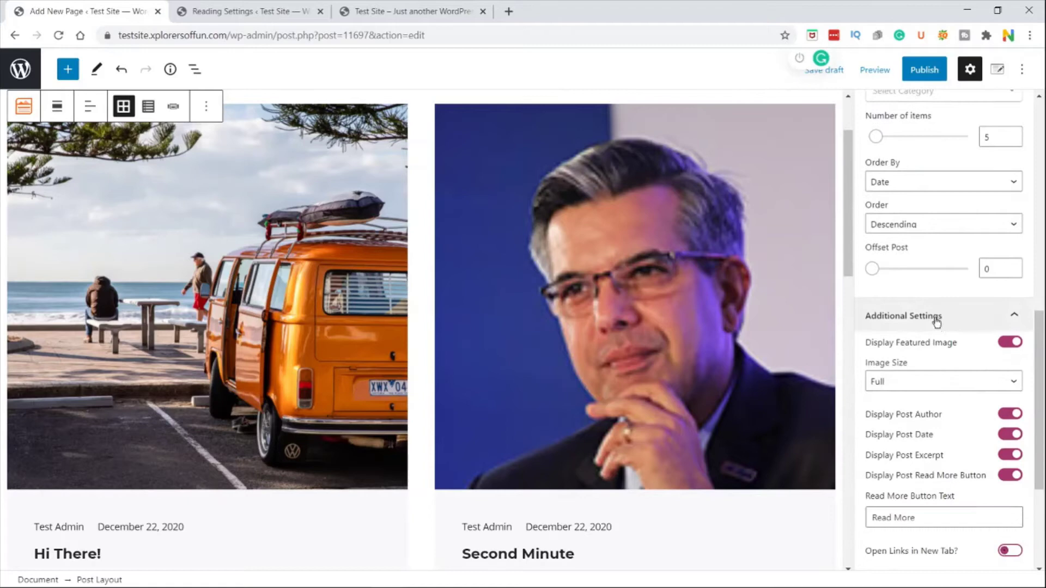
pyautogui.scroll(-3, 1020, 222)
pyautogui.scroll(1, 1023, 227)
pyautogui.click(1016, 211)
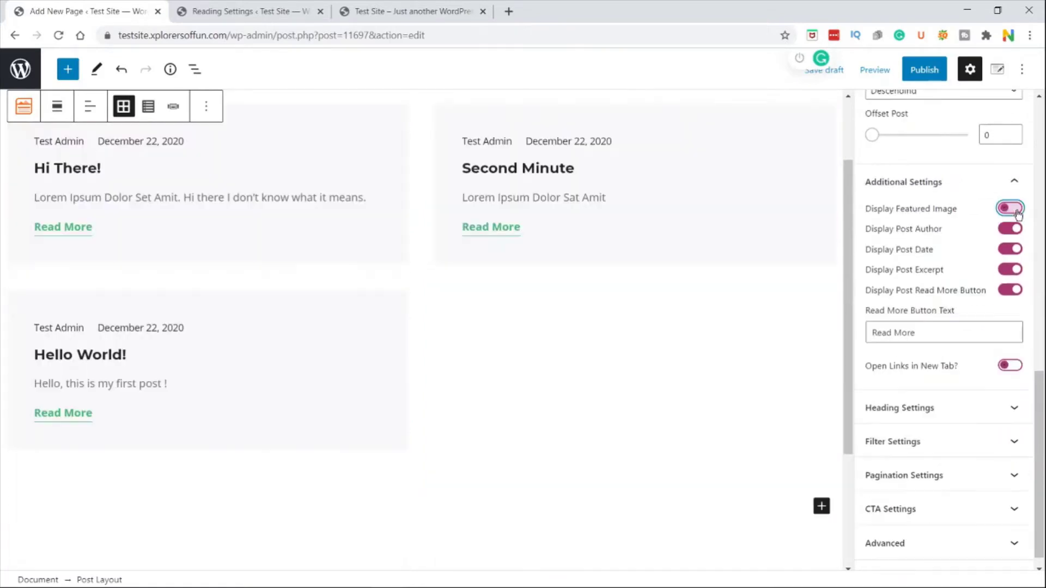
pyautogui.click(1008, 209)
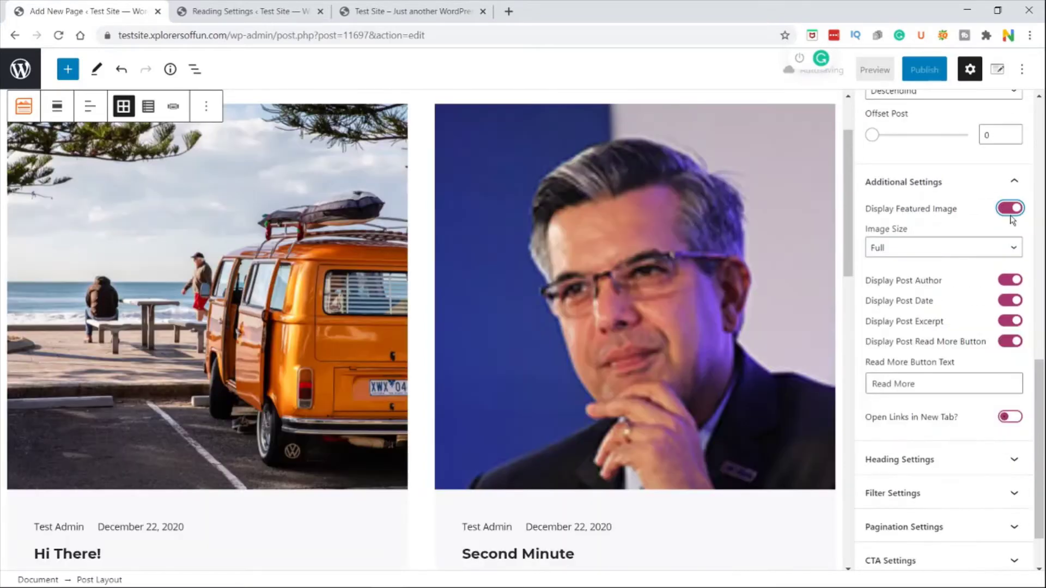
pyautogui.click(1009, 300)
pyautogui.scroll(-1, 954, 288)
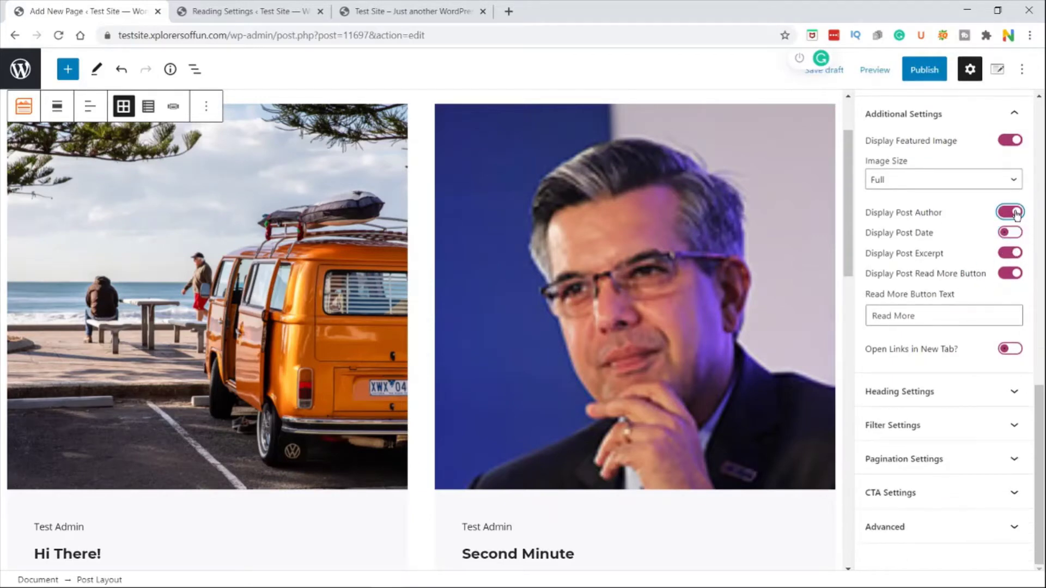
# - Hide the post author, keeping dates, excerpts and Read More links displayed
pyautogui.click(1014, 213)
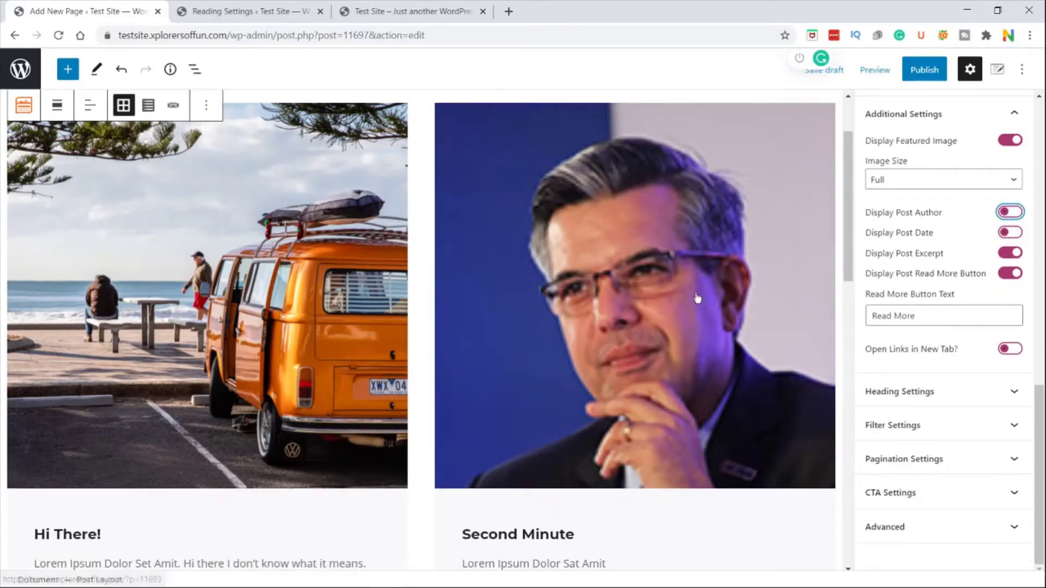
pyautogui.scroll(-6, 696, 296)
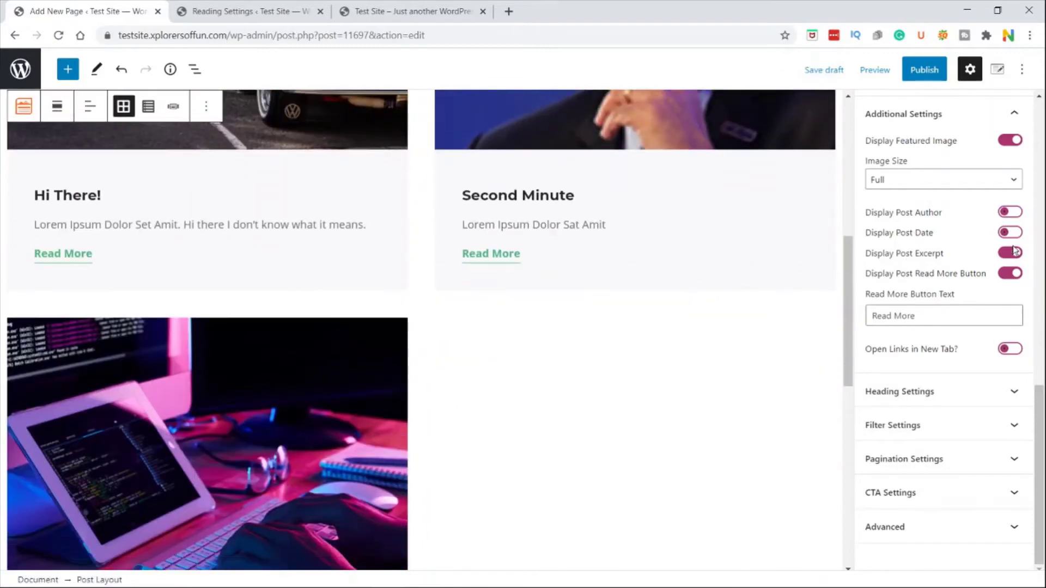
pyautogui.click(1014, 252)
pyautogui.click(1011, 274)
pyautogui.click(1010, 266)
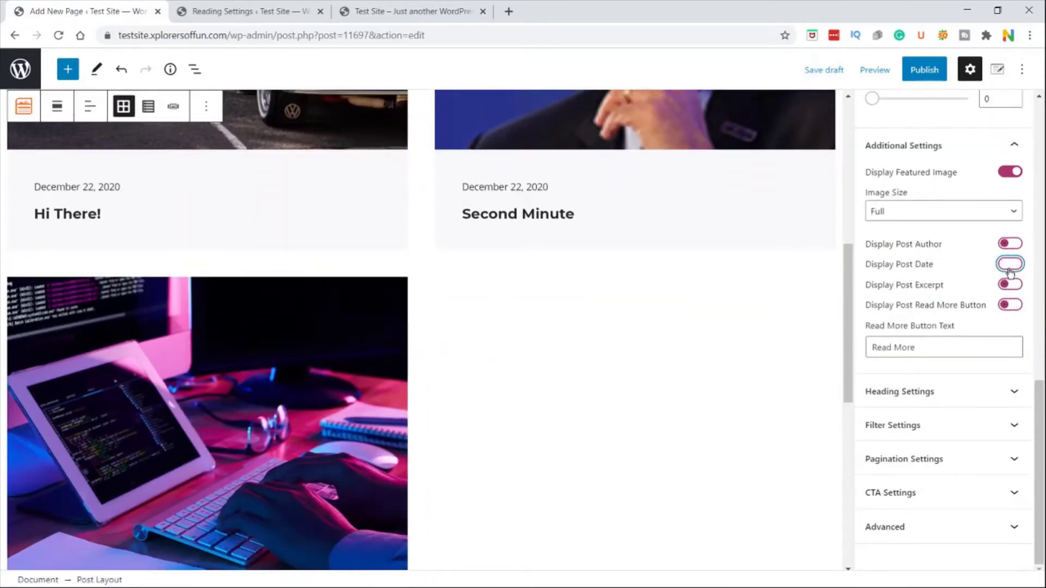
pyautogui.click(1009, 304)
pyautogui.click(1007, 284)
pyautogui.scroll(-1, 1016, 348)
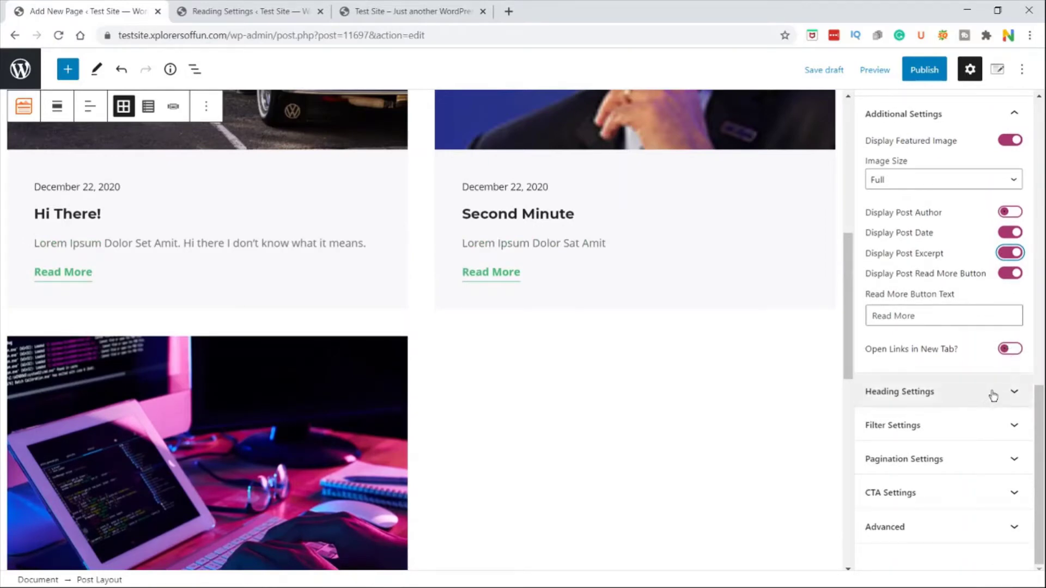
pyautogui.scroll(2, 987, 185)
# - Collapse Additional Settings and switch on Display Filter in Filter Settings
pyautogui.click(985, 188)
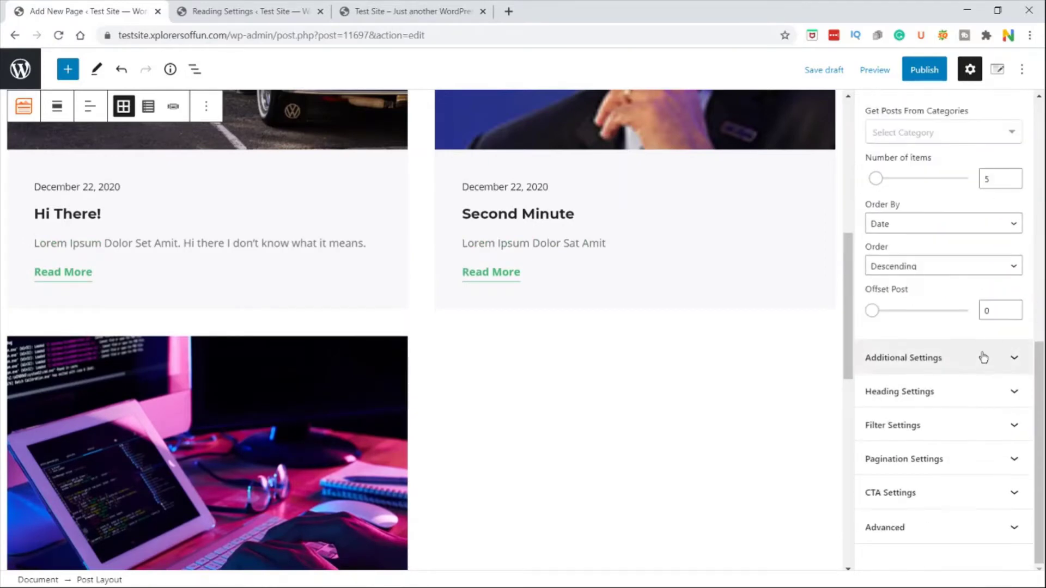
pyautogui.click(986, 432)
pyautogui.scroll(-2, 985, 414)
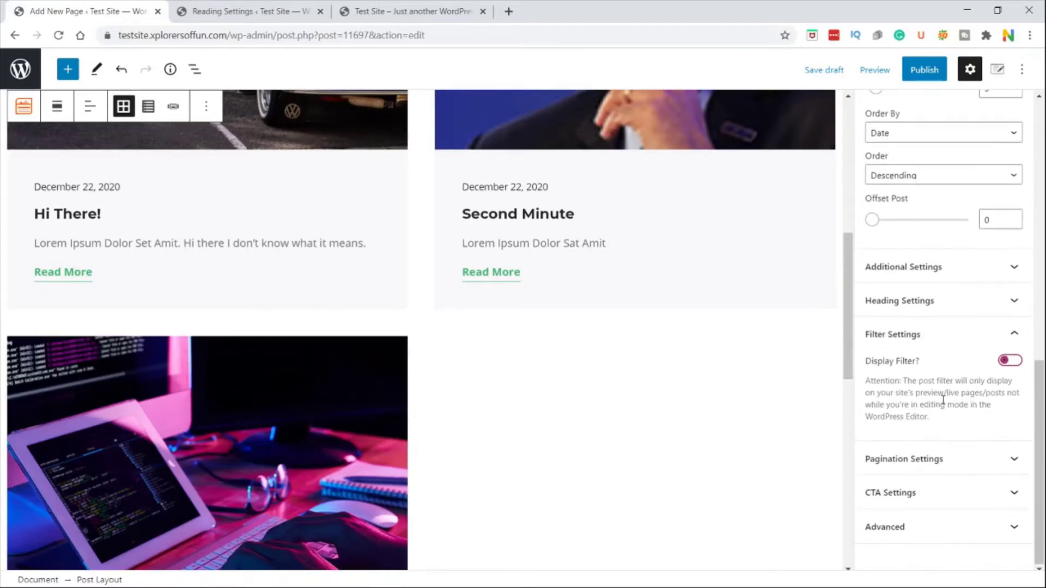
pyautogui.scroll(3, 694, 349)
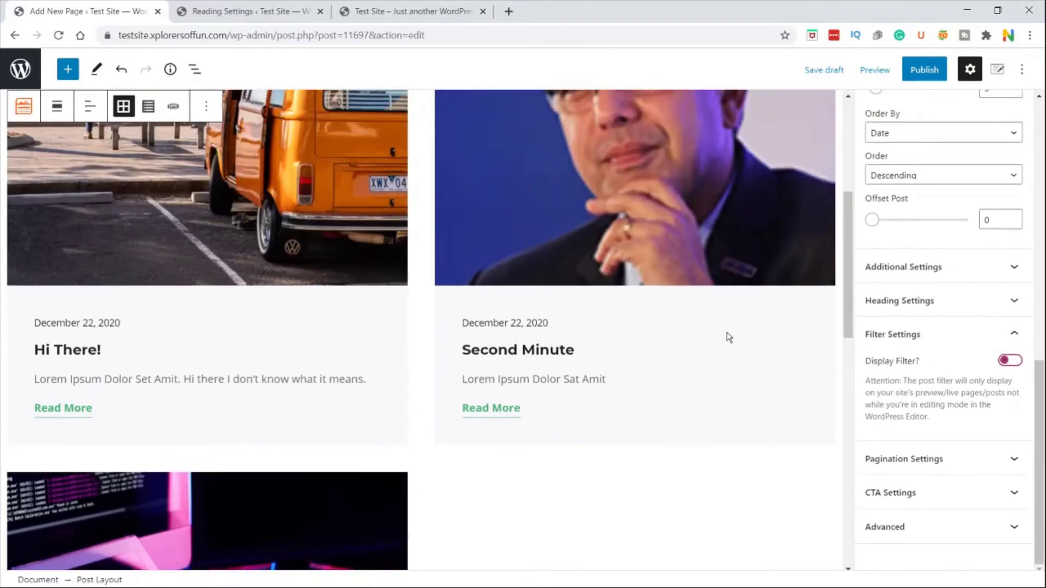
pyautogui.click(1010, 360)
pyautogui.scroll(5, 665, 385)
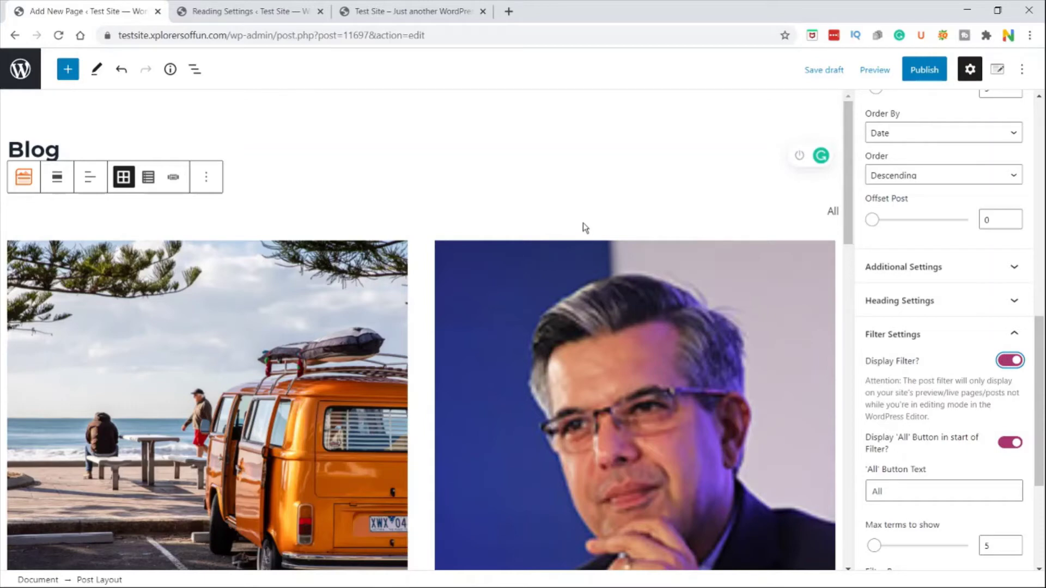
pyautogui.scroll(-4, 971, 327)
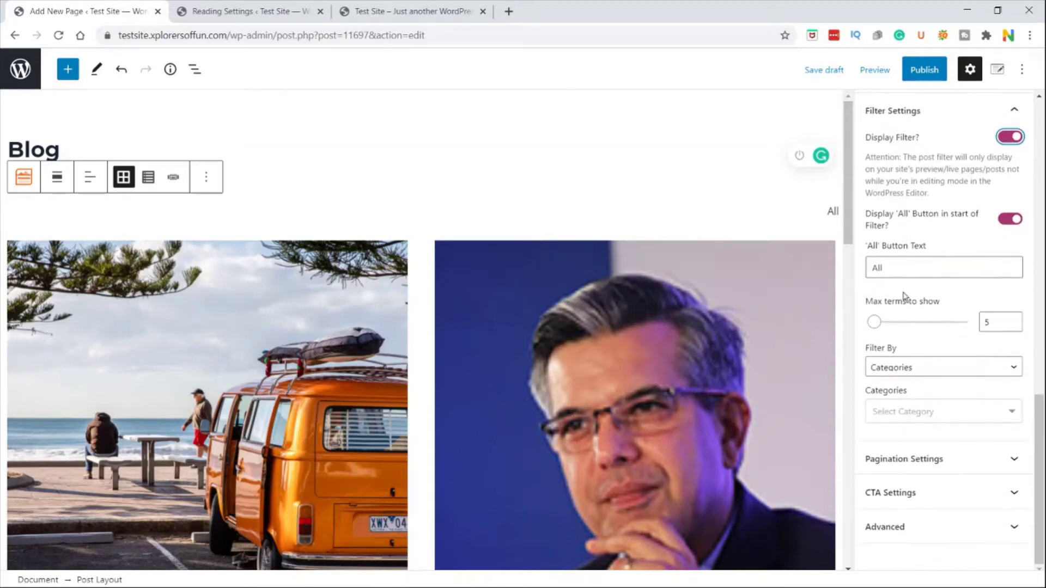
# - Expand Pagination Settings and keep Filter By set to Categories
pyautogui.click(928, 457)
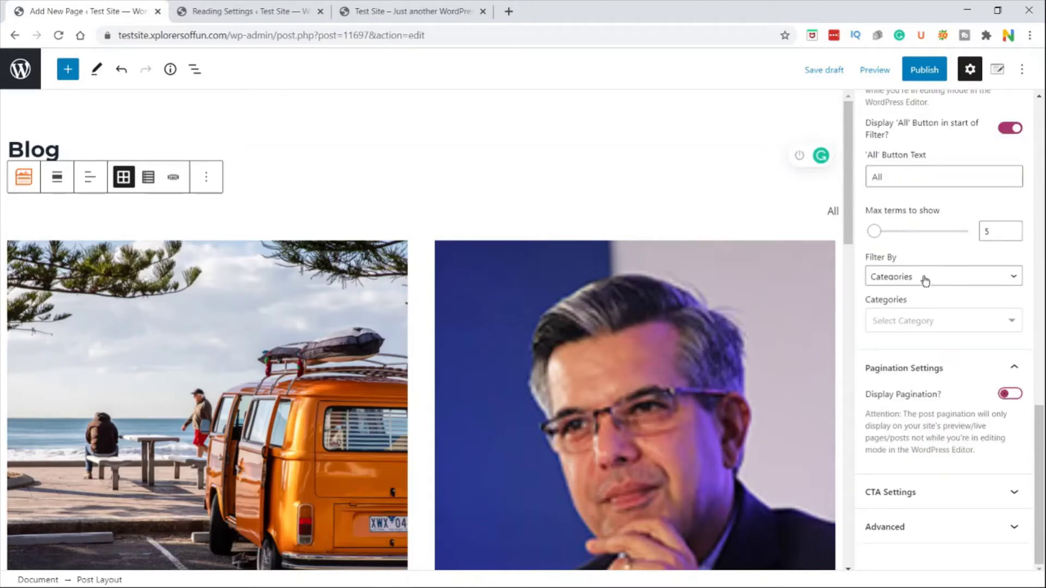
pyautogui.click(926, 281)
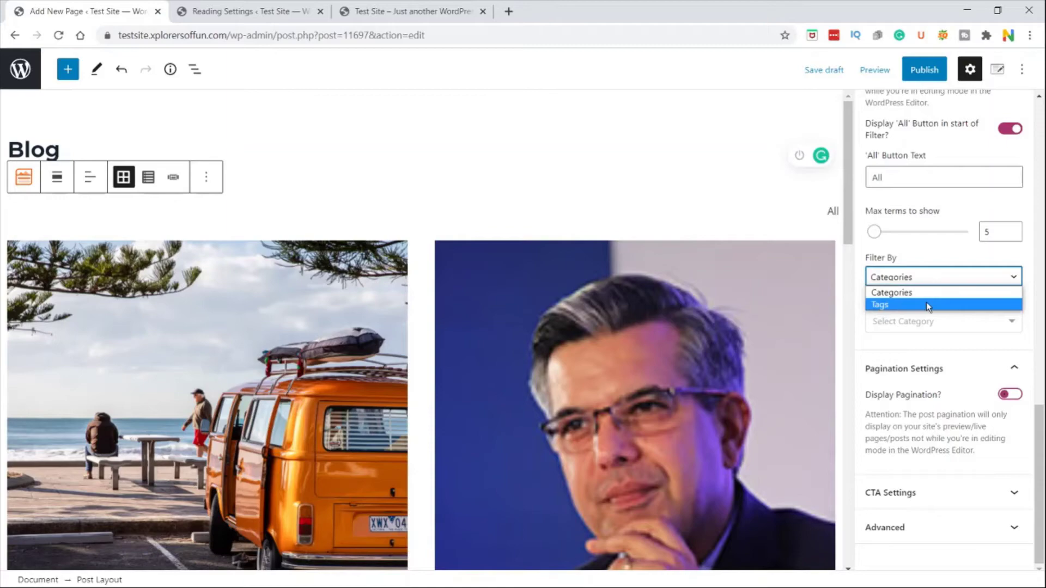
pyautogui.click(920, 343)
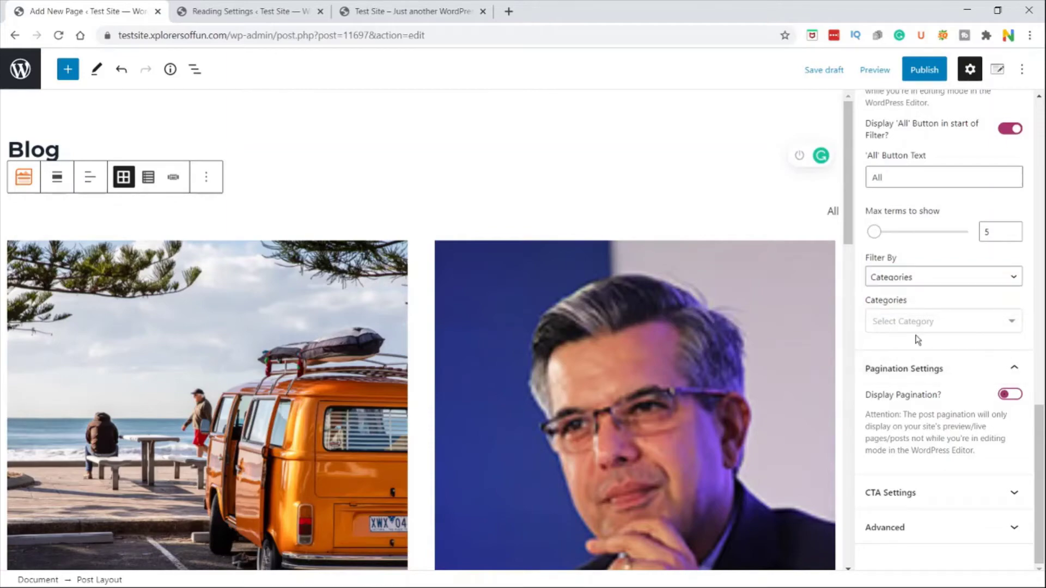
# - Turn on pagination for the post grid with center alignment
pyautogui.click(1009, 395)
pyautogui.scroll(-10, 703, 354)
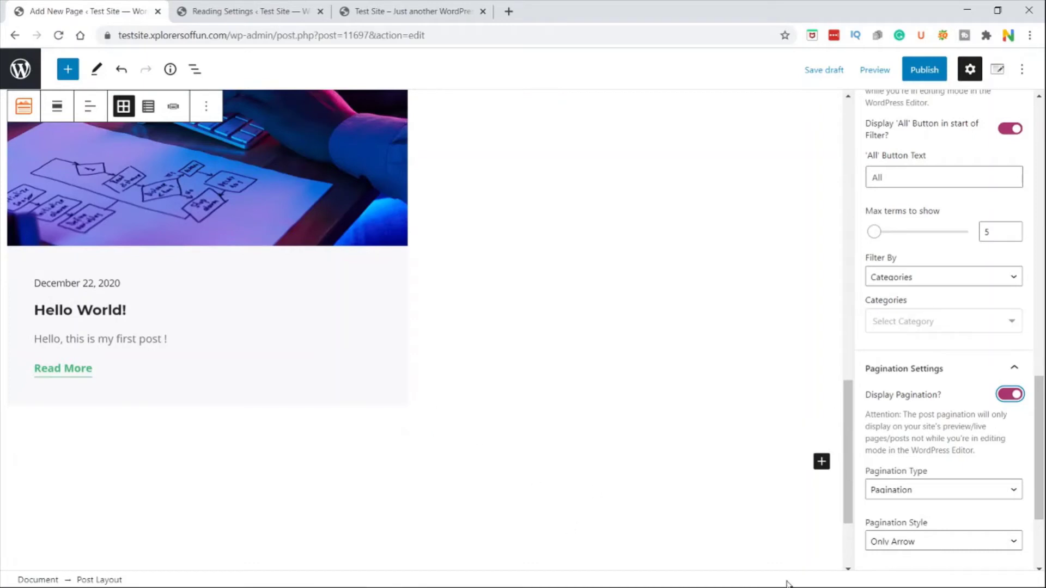
pyautogui.scroll(-3, 978, 354)
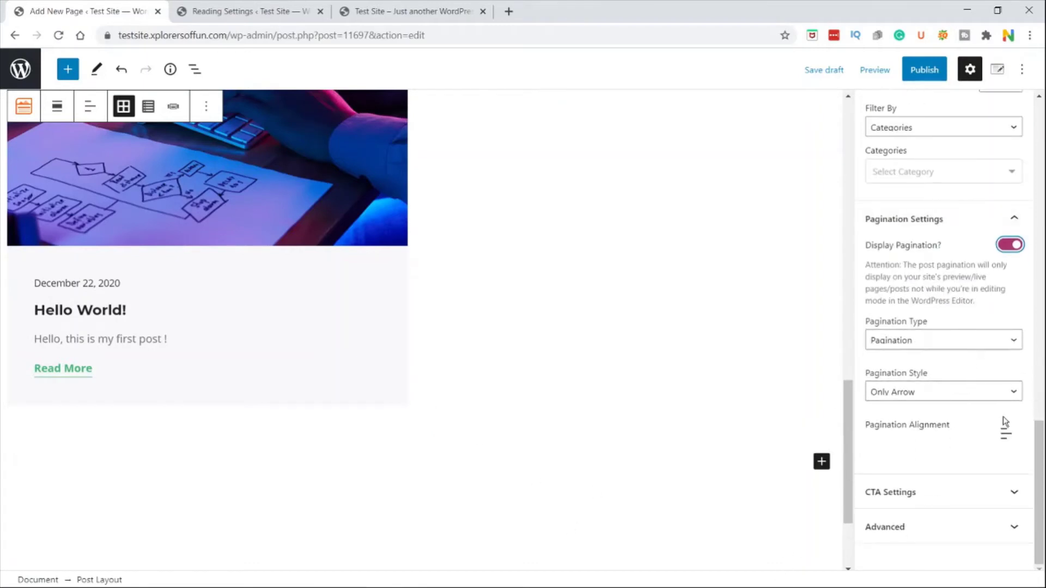
pyautogui.click(1008, 439)
pyautogui.click(929, 504)
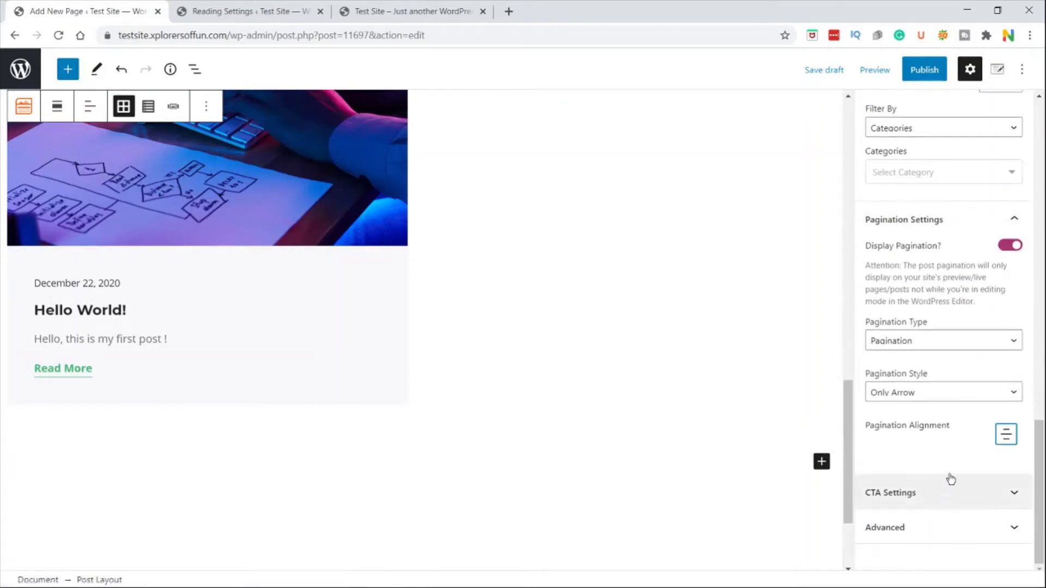
pyautogui.click(925, 220)
pyautogui.scroll(10, 654, 310)
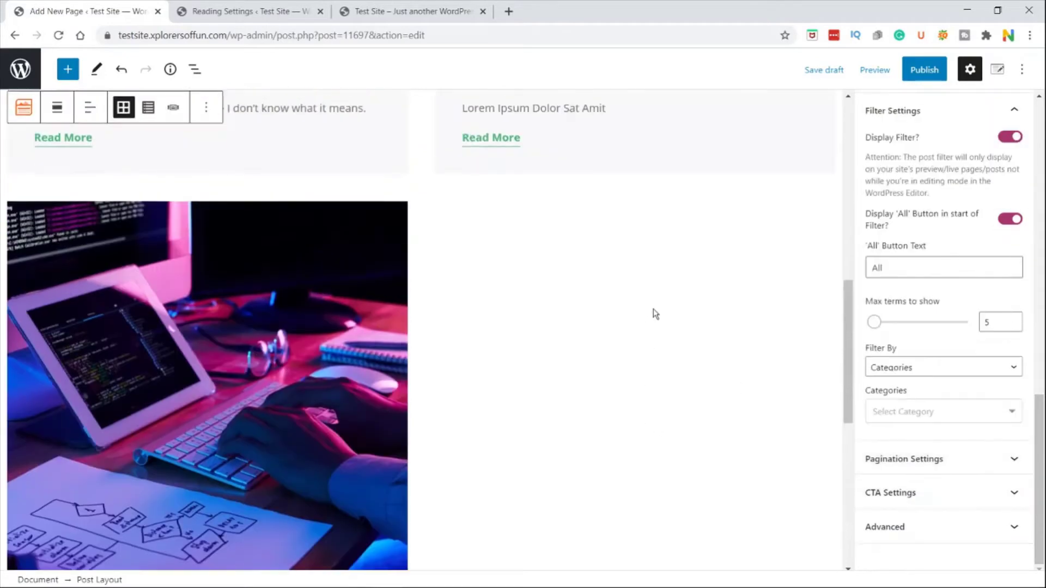
# - Publish the Blog page and view it live, scrolling through the post grid
pyautogui.click(923, 70)
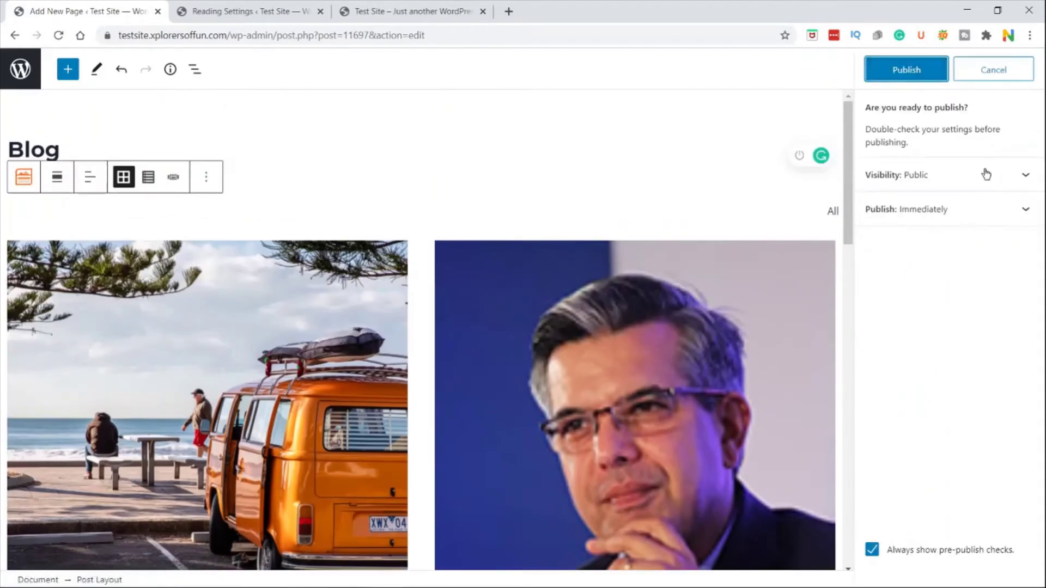
pyautogui.click(907, 70)
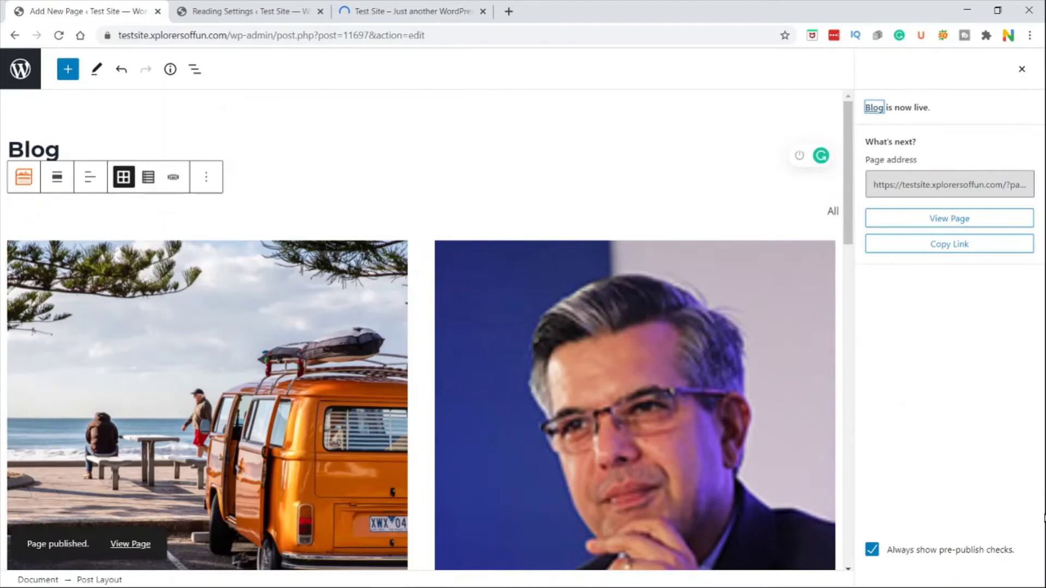
pyautogui.click(941, 222)
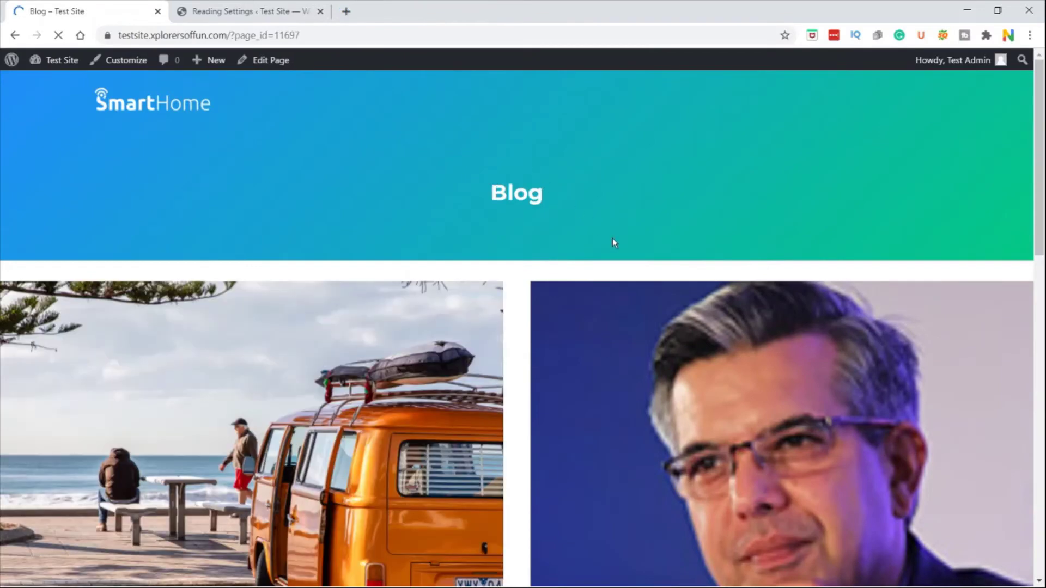
pyautogui.scroll(-9, 612, 237)
pyautogui.scroll(-2, 612, 239)
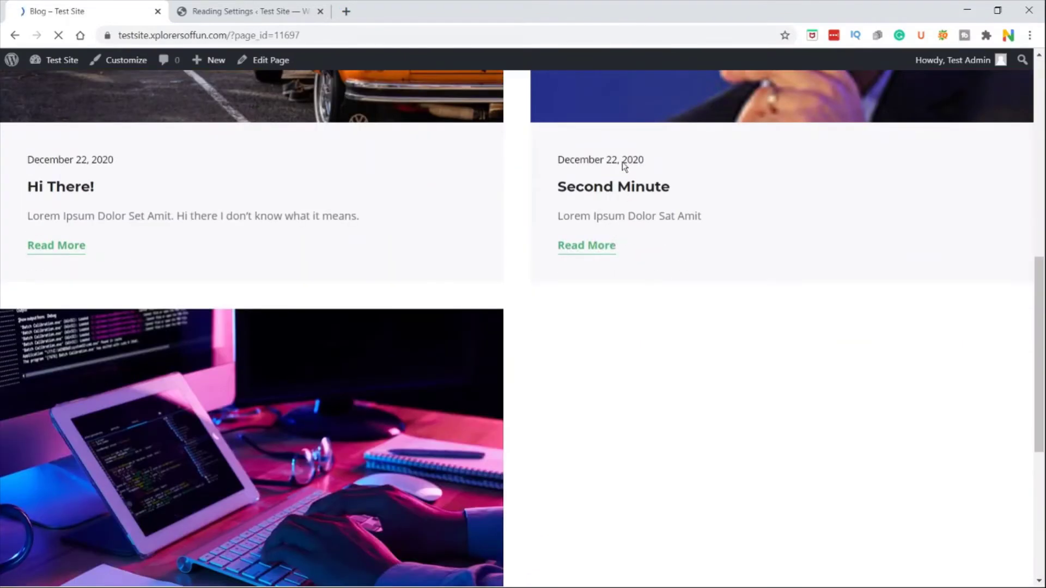
pyautogui.scroll(-5, 681, 310)
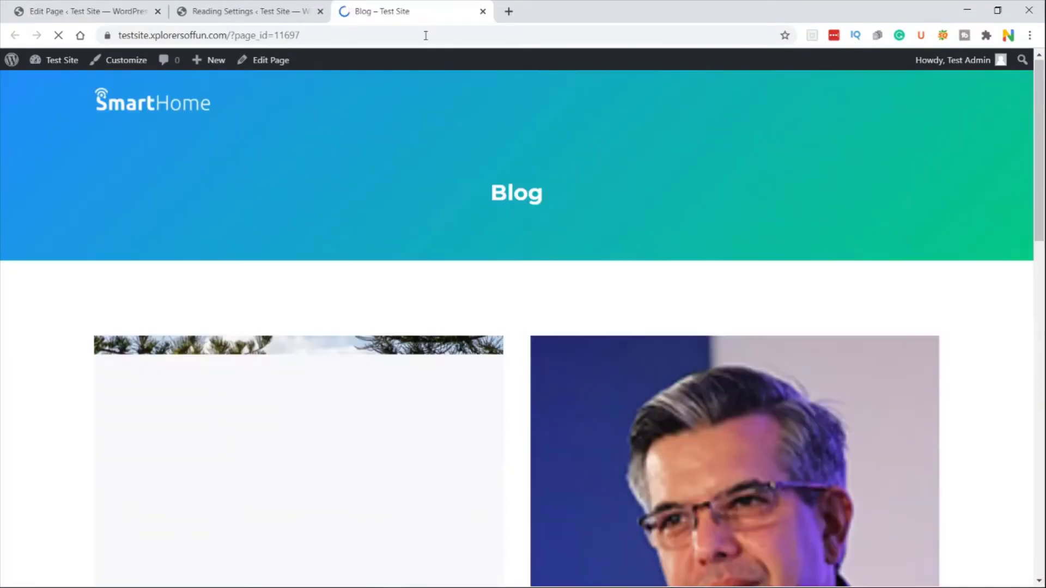
# - Close the live page and add another Post Layout block below the first grid, showing its settings
pyautogui.click(480, 12)
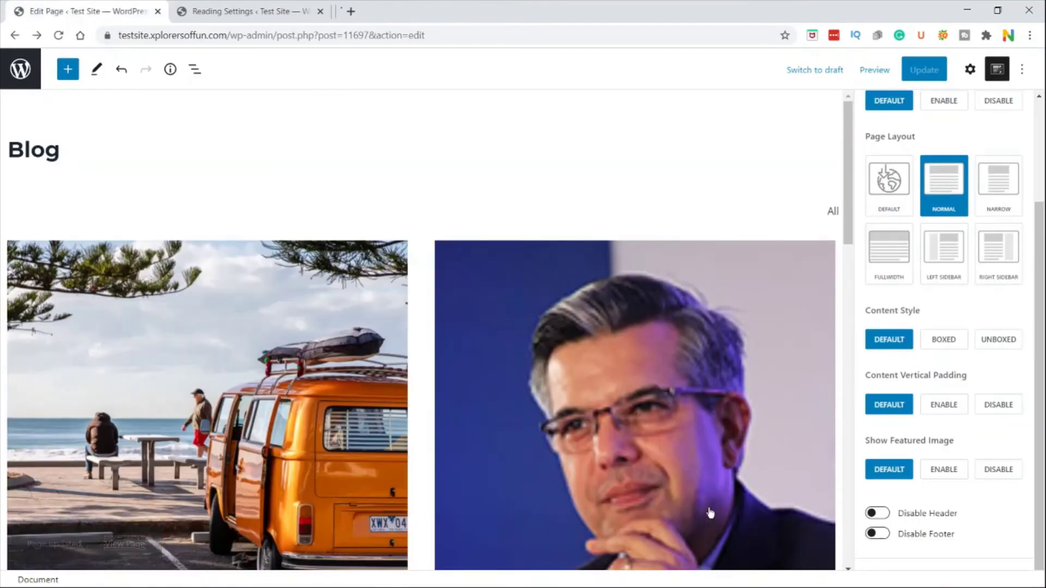
pyautogui.scroll(-15, 735, 483)
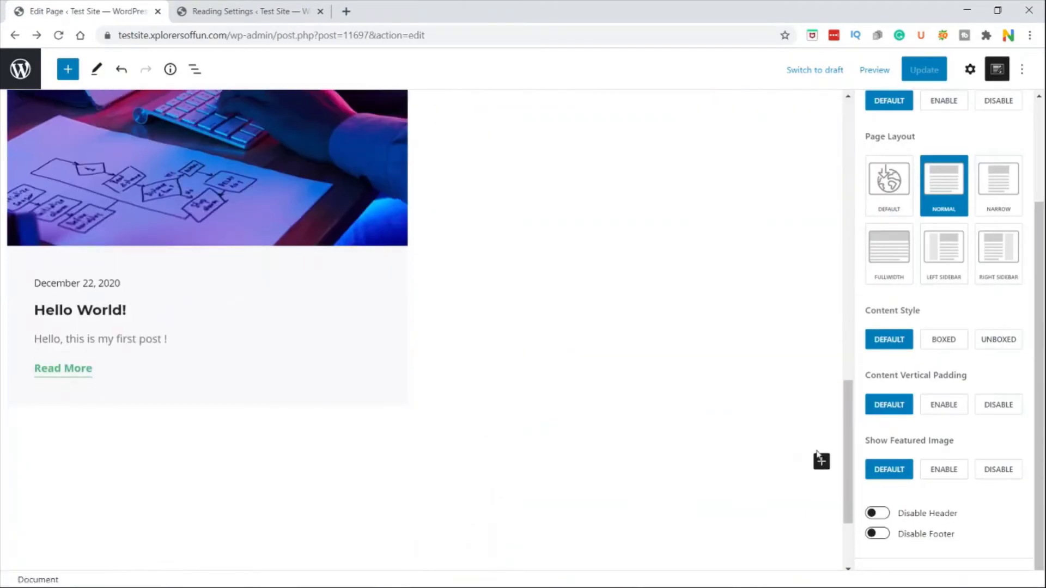
pyautogui.click(820, 460)
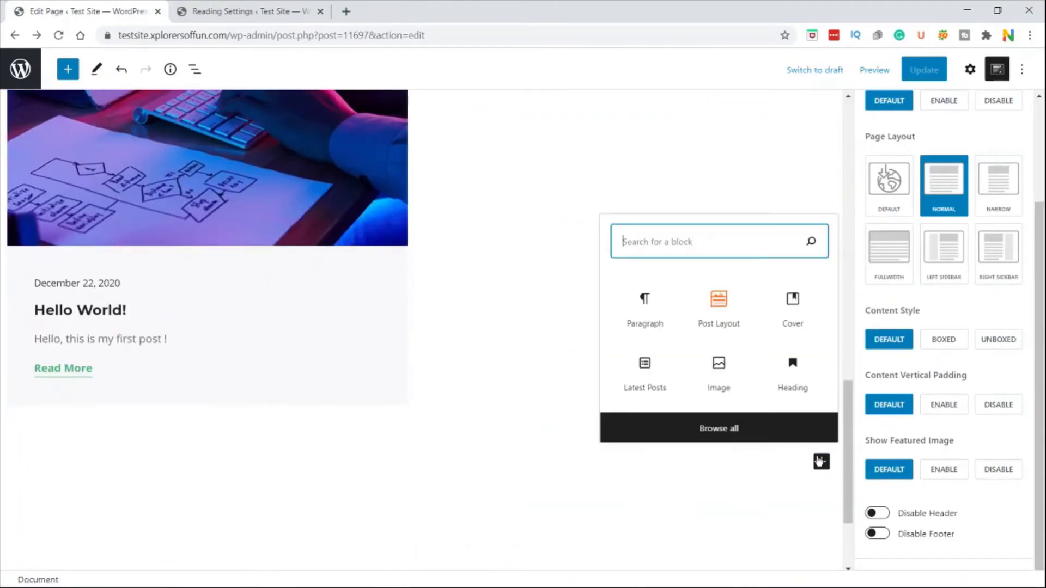
pyautogui.click(718, 319)
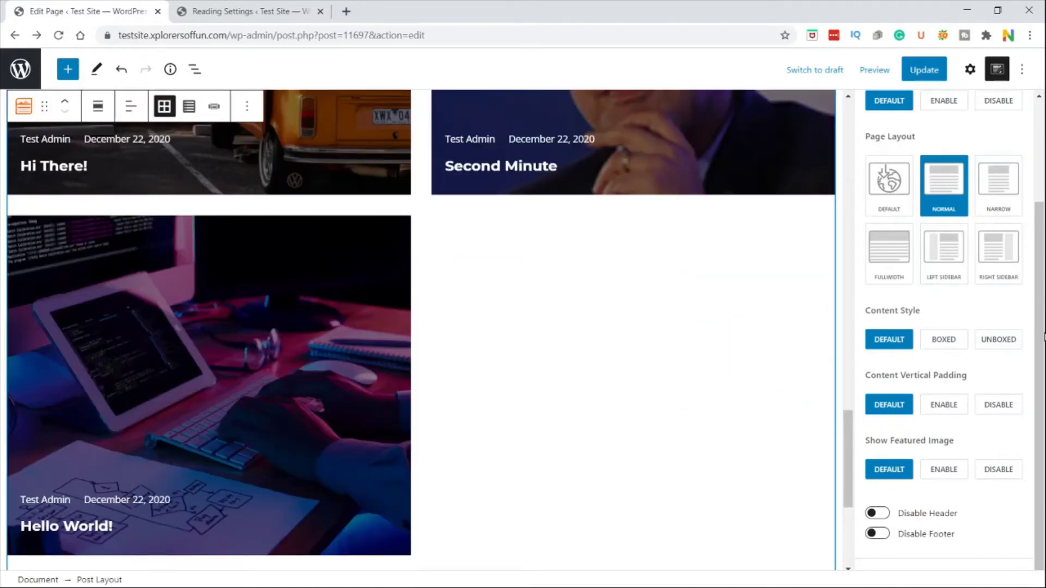
pyautogui.scroll(3, 933, 116)
pyautogui.click(969, 69)
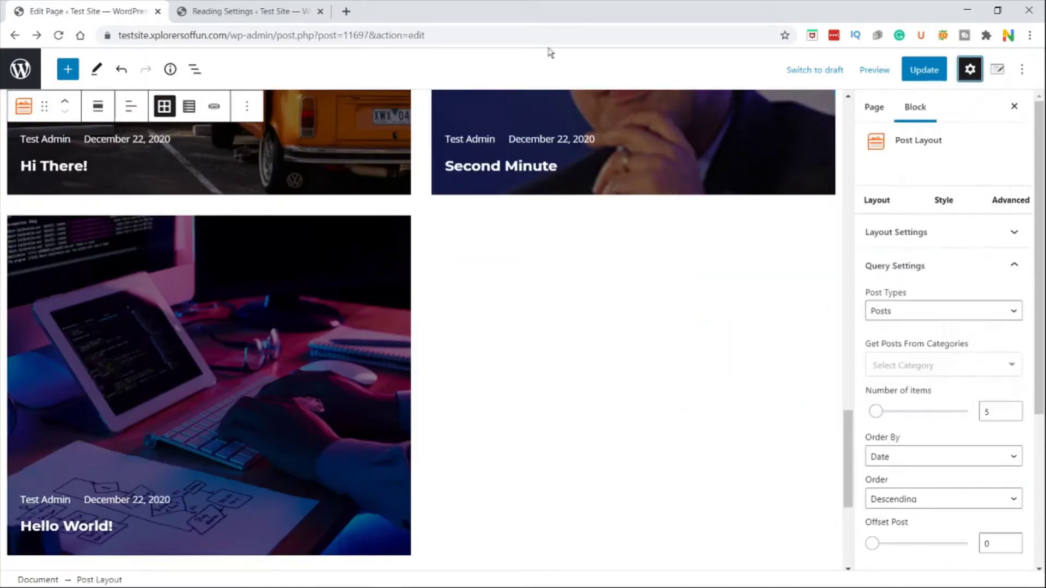
# - Set the Post Layout block's layout type to Slider, then change its carousel skin from Skin 2 to Skin 3
pyautogui.click(959, 248)
pyautogui.click(938, 293)
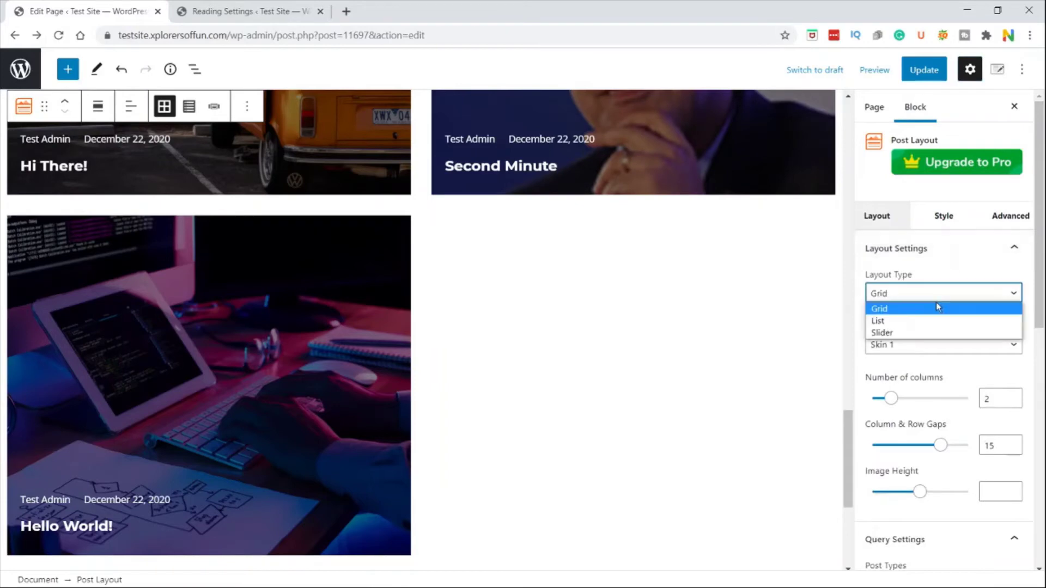
pyautogui.click(921, 332)
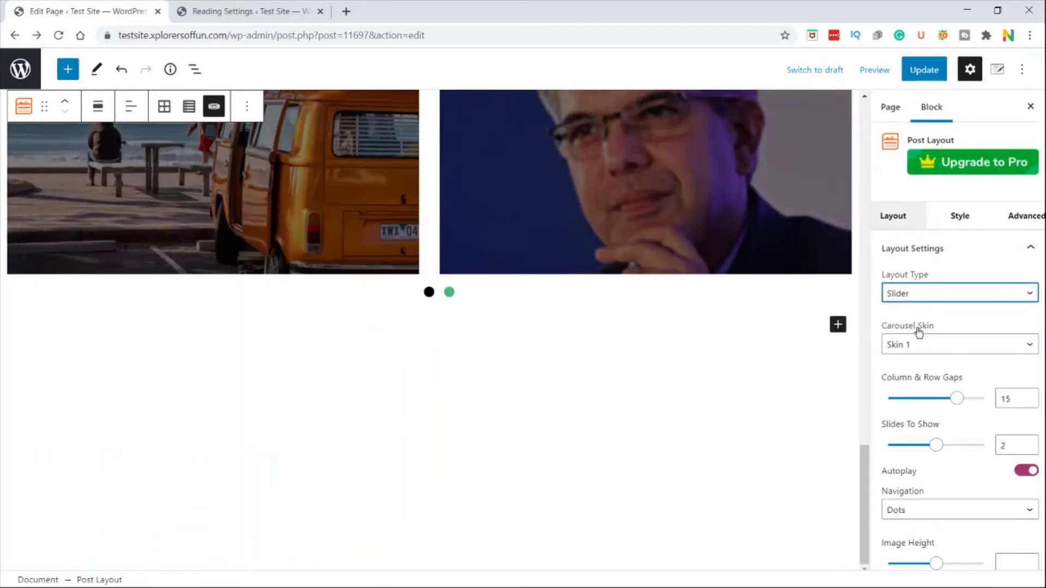
pyautogui.click(969, 348)
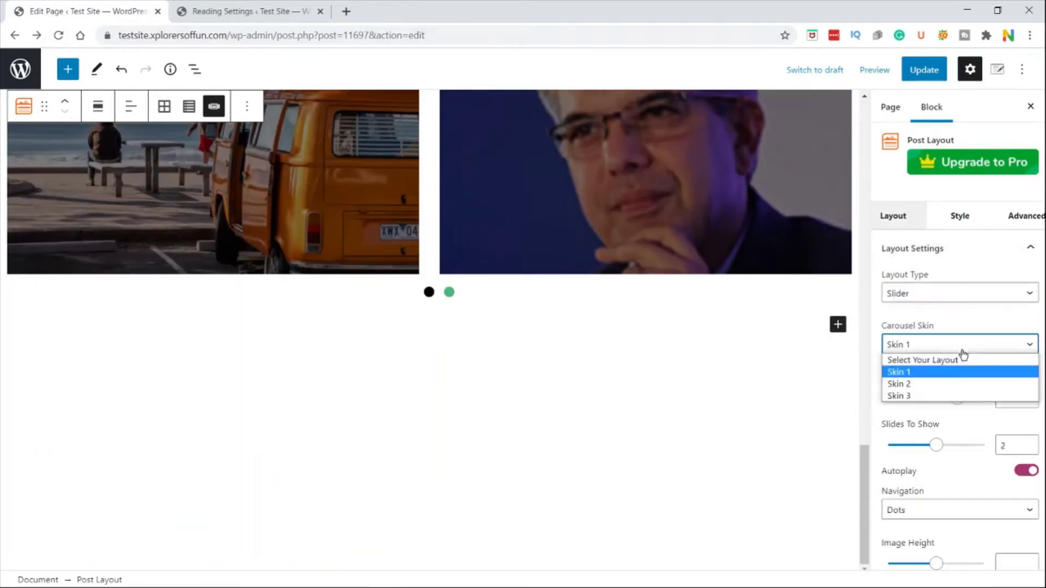
pyautogui.click(926, 382)
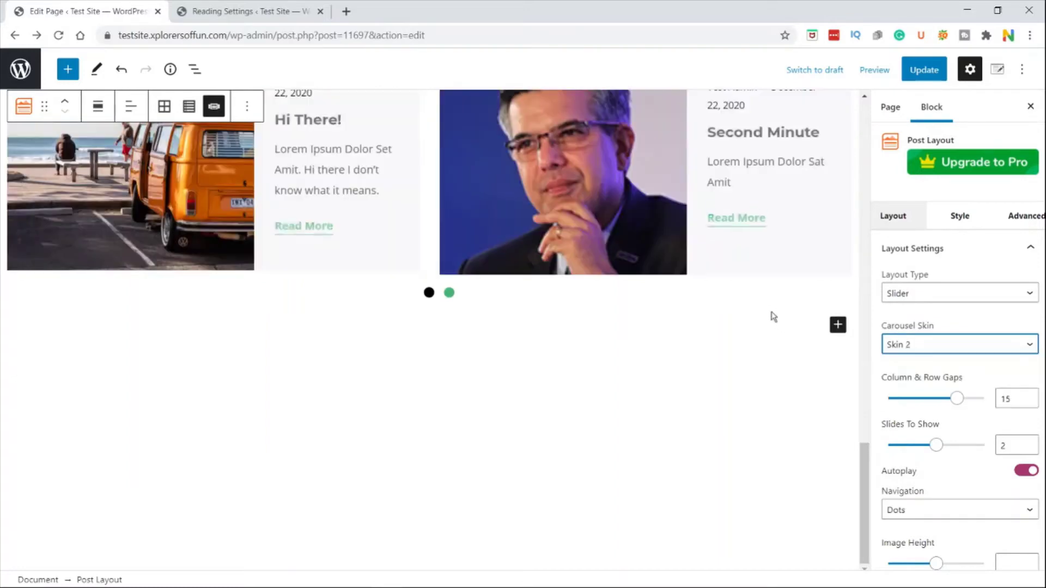
pyautogui.click(976, 353)
pyautogui.click(959, 397)
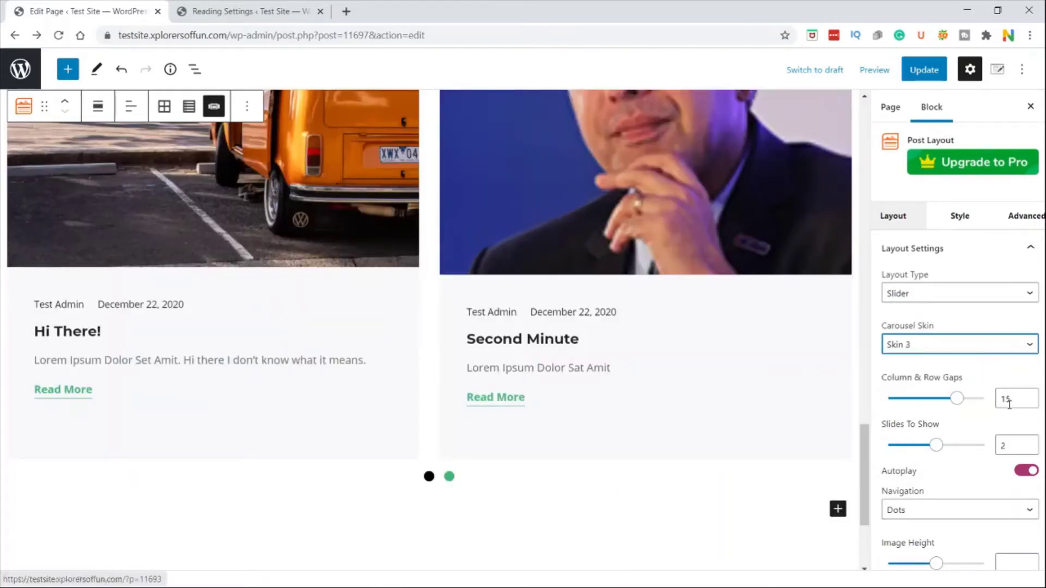
pyautogui.scroll(-3, 1008, 403)
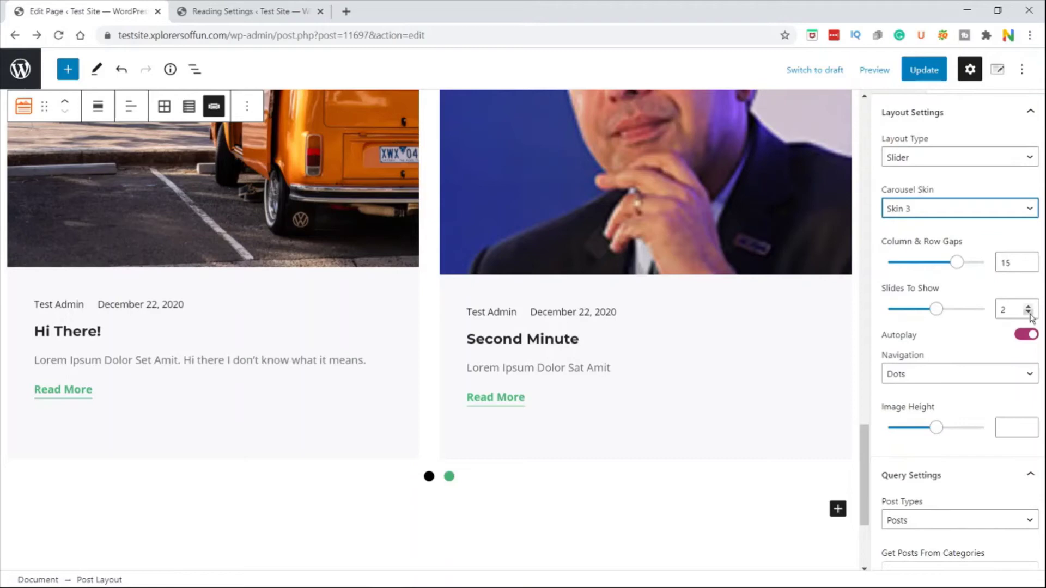
pyautogui.scroll(-3, 990, 250)
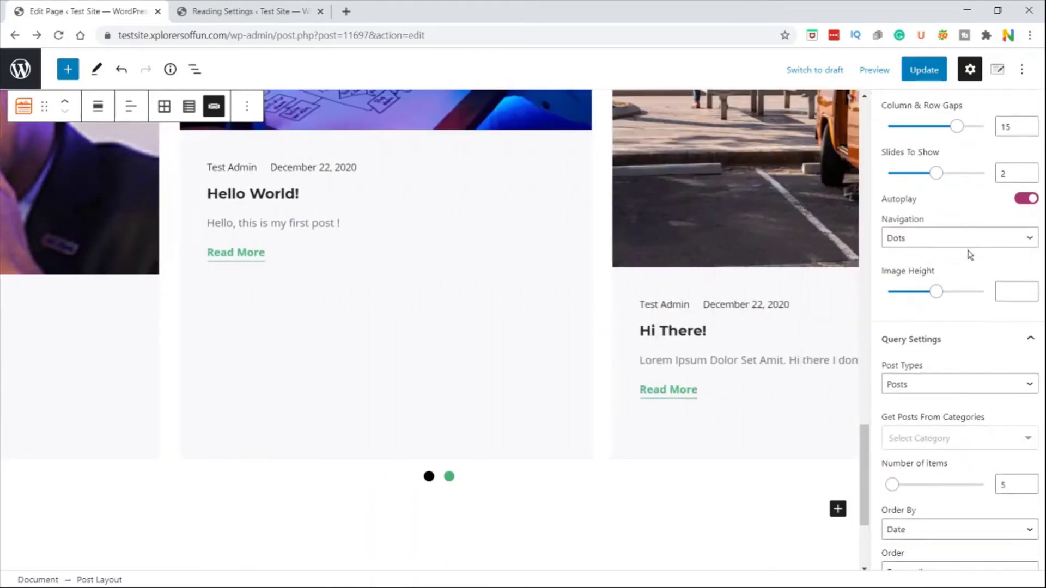
pyautogui.scroll(-5, 967, 290)
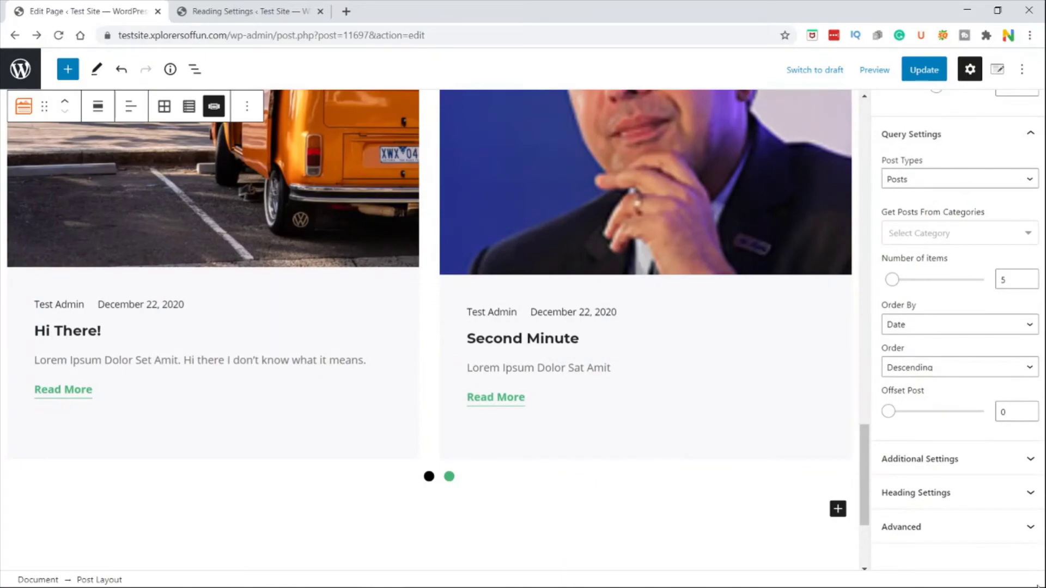
pyautogui.scroll(10, 908, 427)
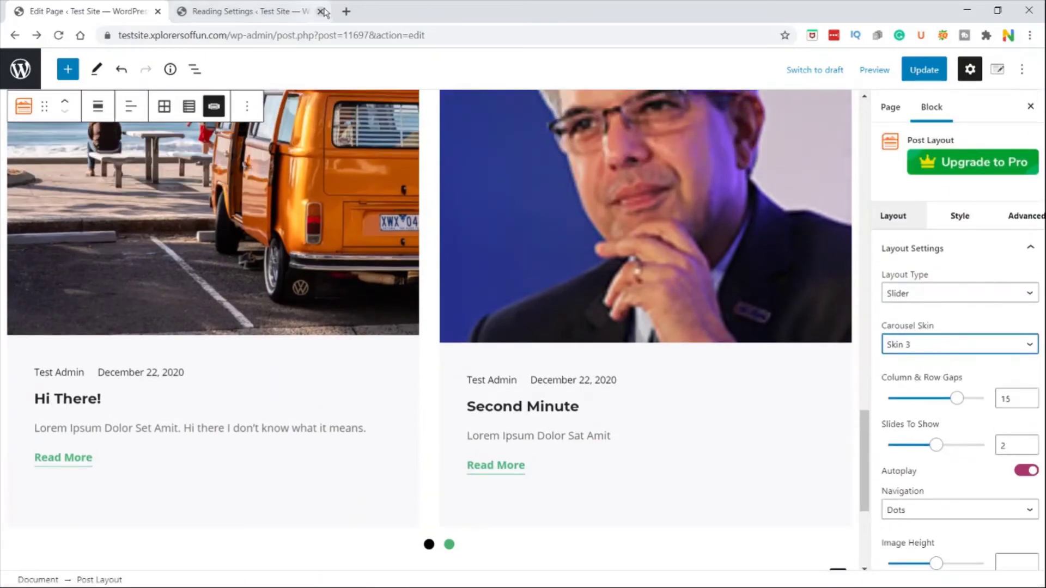
pyautogui.scroll(5, 677, 272)
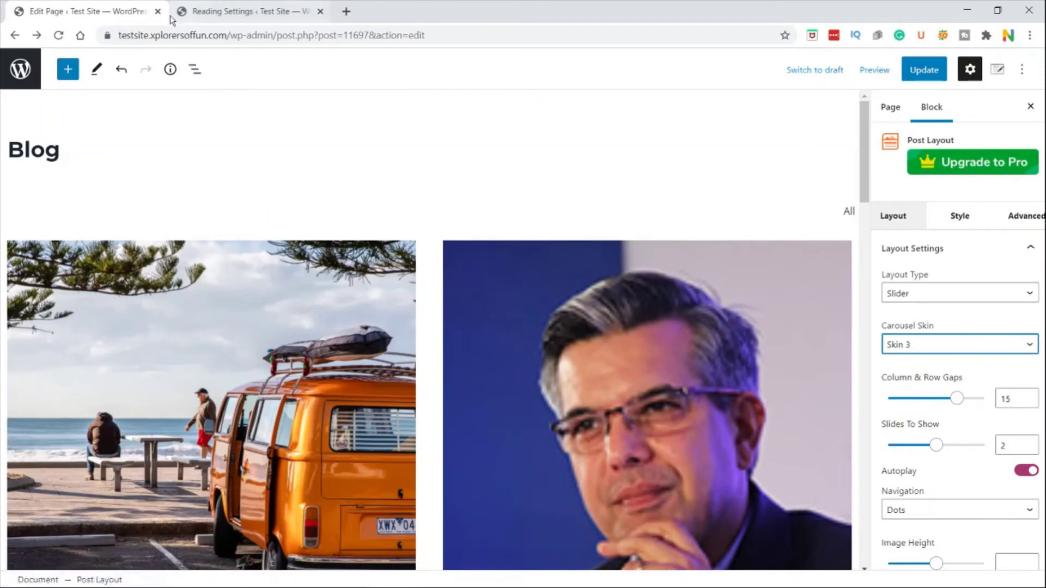
# - Close the Reading Settings tab, open Appearance > Customize, and open the admin Pages list in a new tab
pyautogui.click(21, 70)
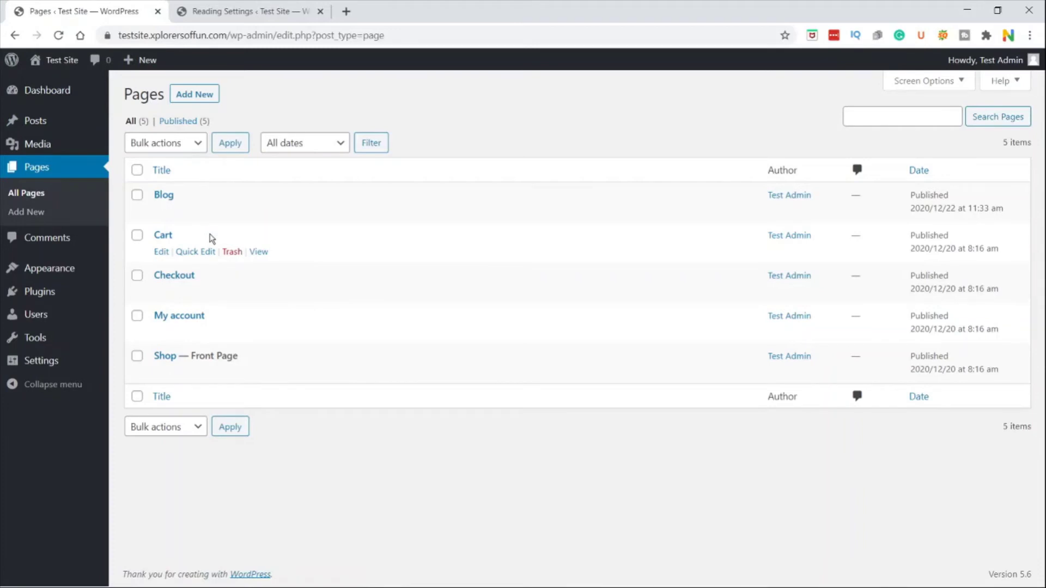
pyautogui.click(320, 12)
pyautogui.moveTo(61, 275)
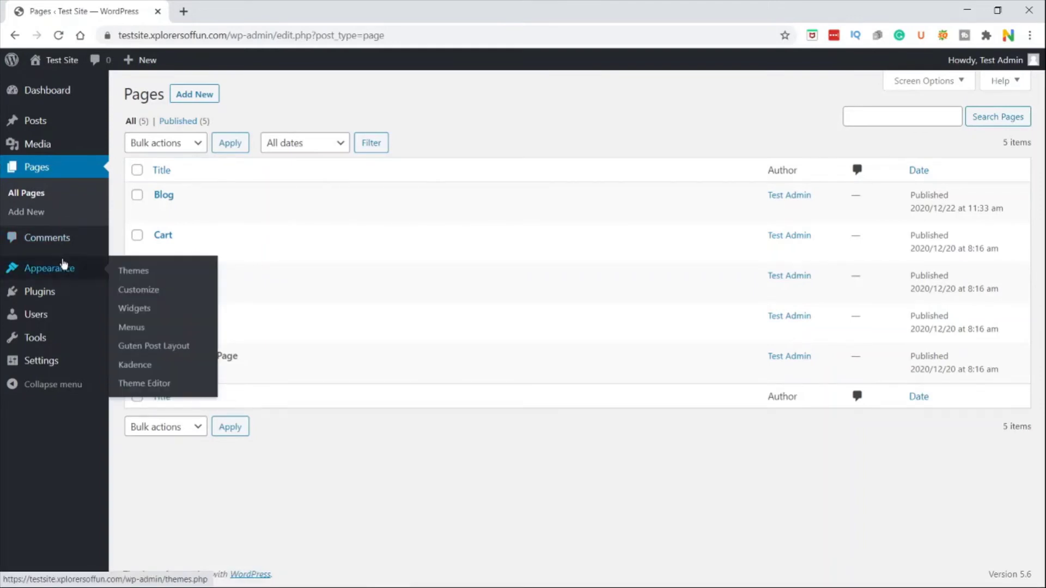
pyautogui.click(131, 295)
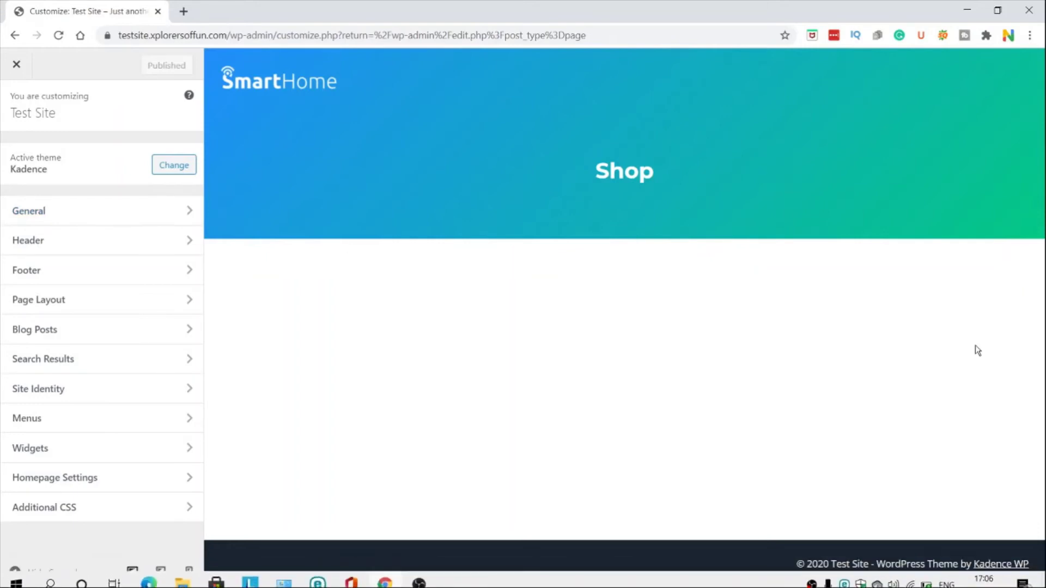
pyautogui.rightClick(16, 64)
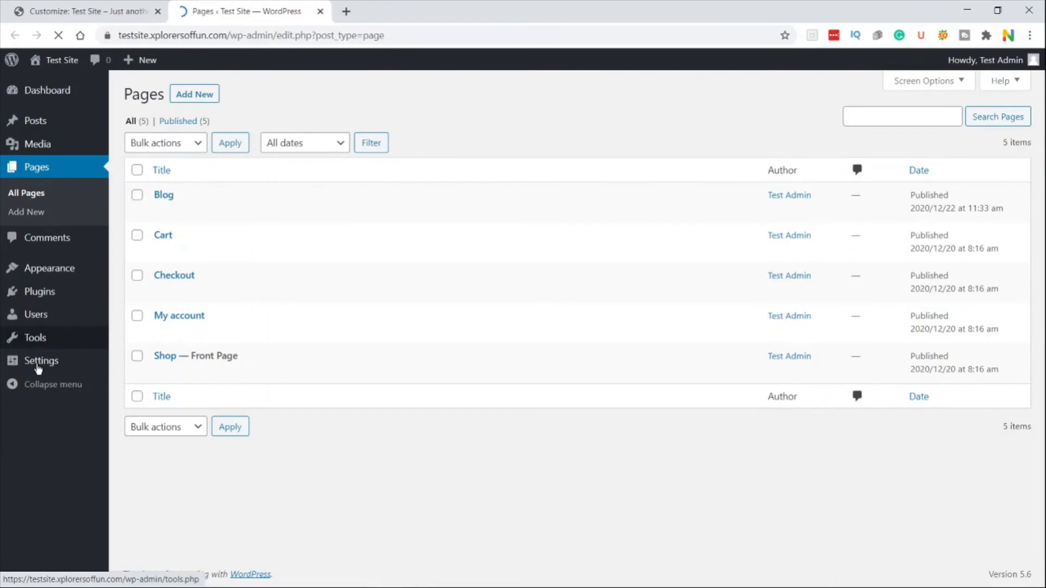
# - In Settings > Reading, set the Posts page to Blog, save, and close that tab
pyautogui.moveTo(65, 368)
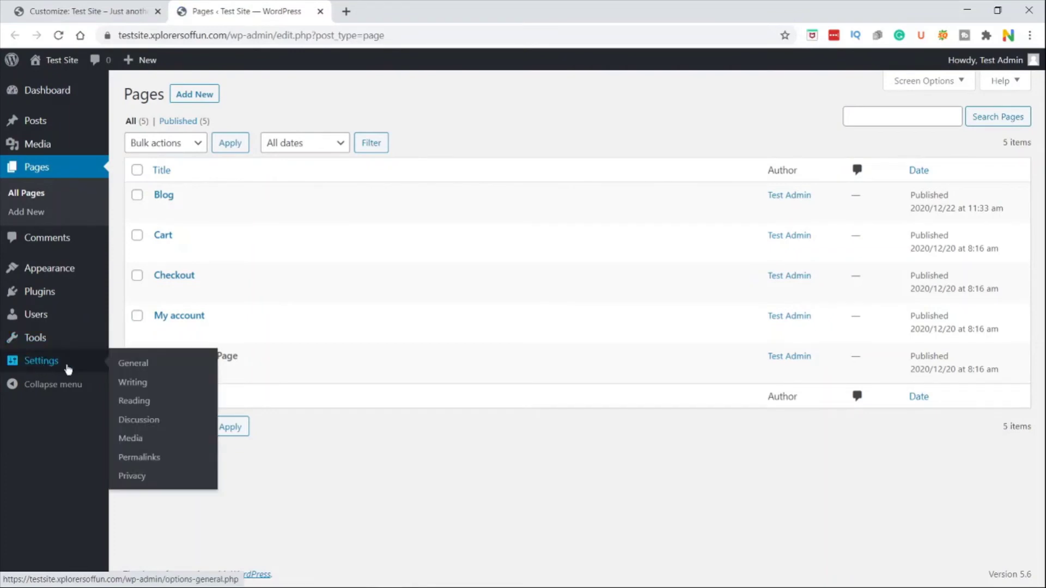
pyautogui.click(132, 403)
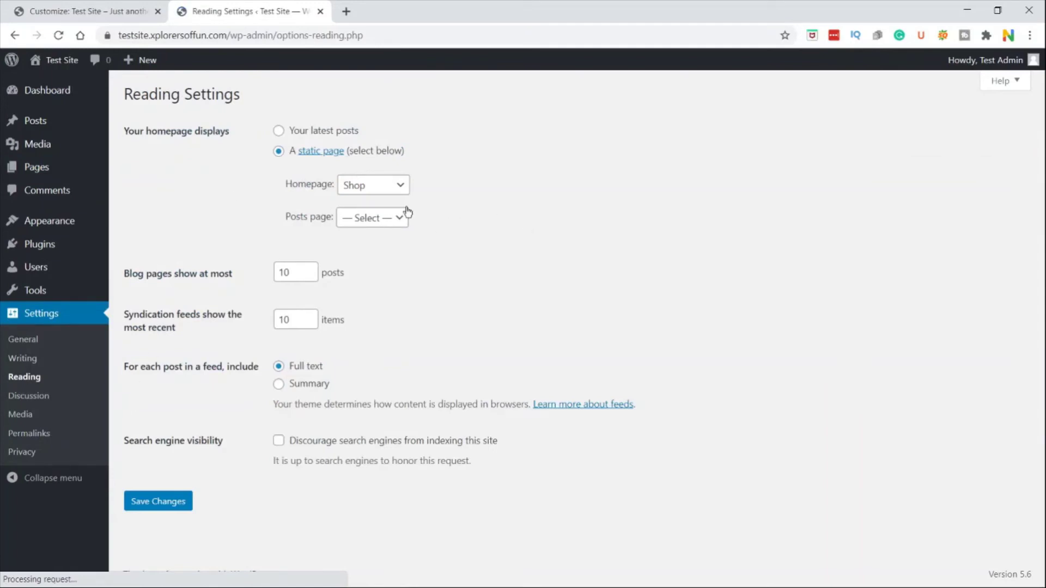
pyautogui.click(405, 216)
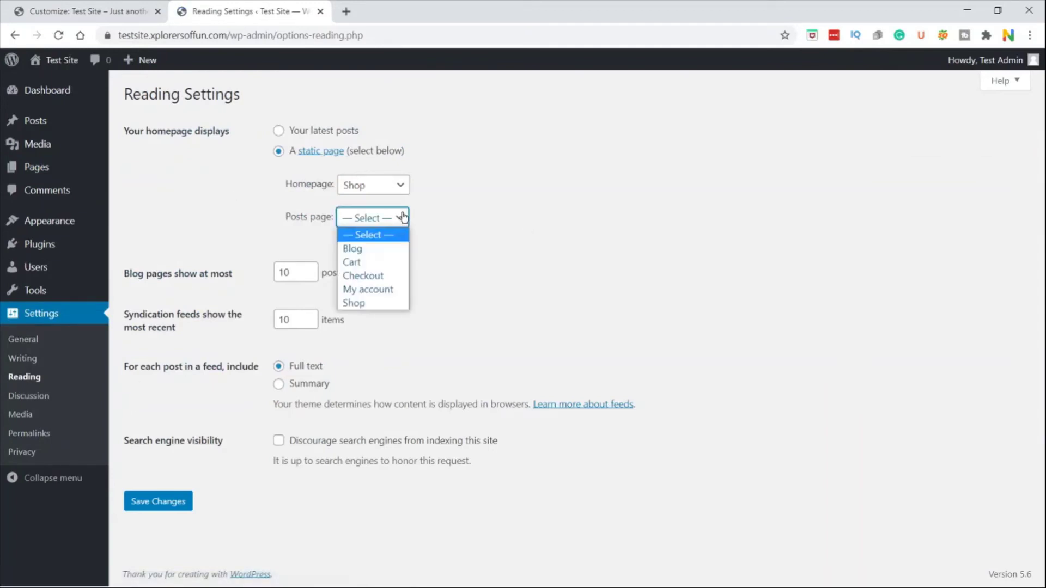
pyautogui.click(373, 248)
pyautogui.click(141, 508)
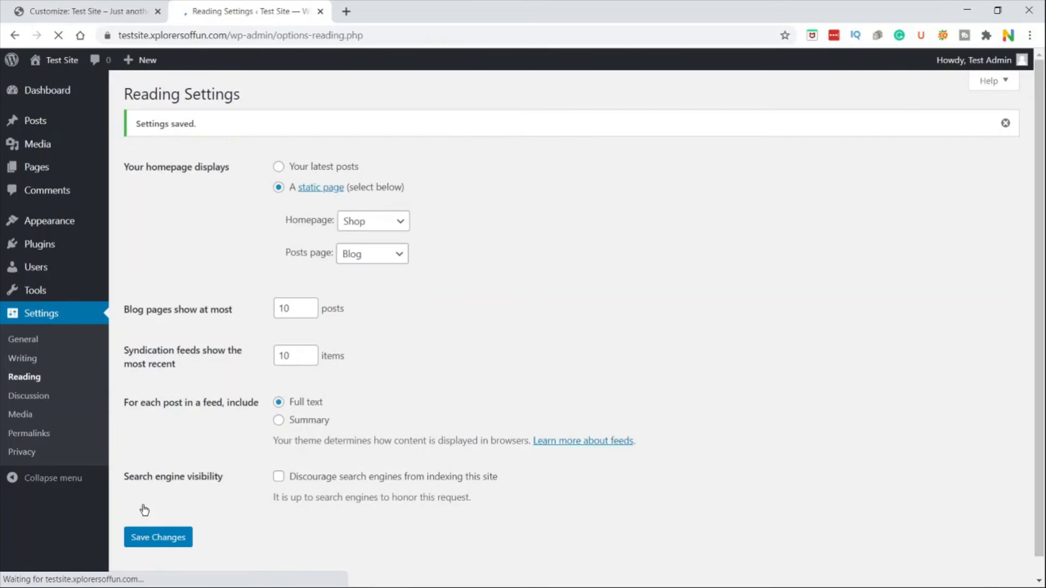
pyautogui.hotkey('ctrl', 'w')
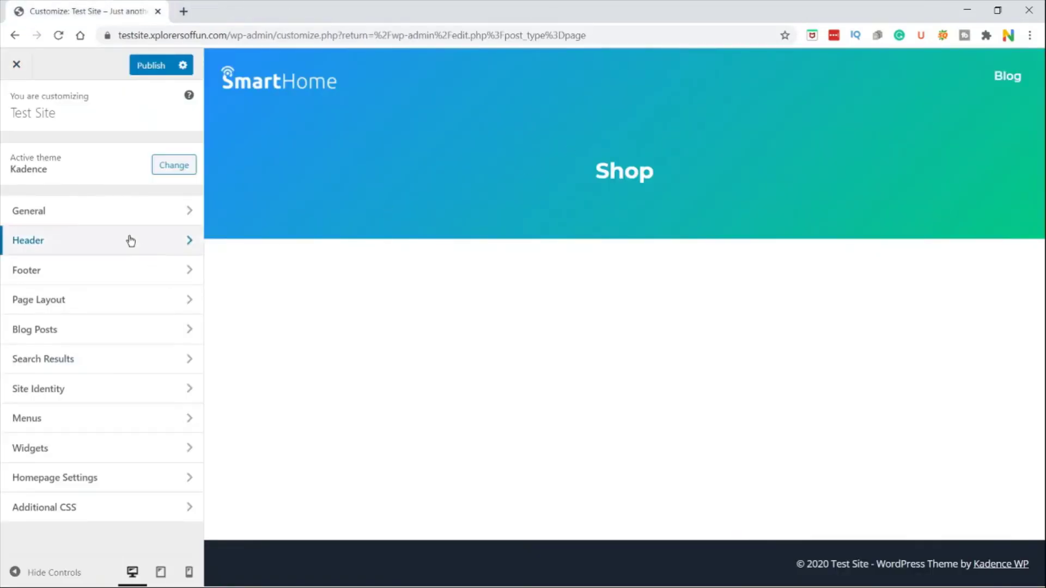
# - Preview the Blog page and open Blog Posts > Archive Layout, scrolling to its columns options
pyautogui.click(962, 92)
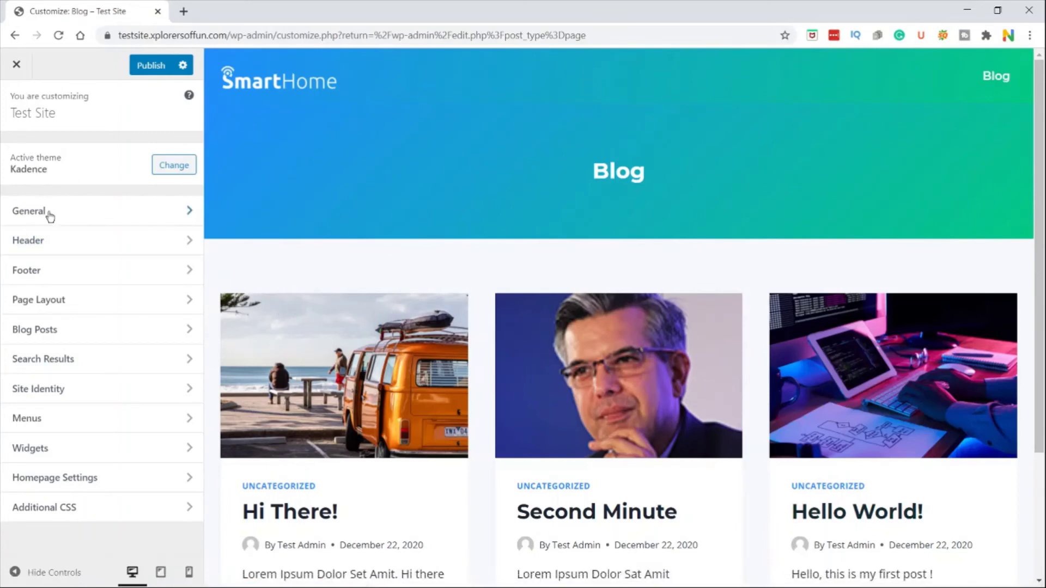
pyautogui.click(131, 336)
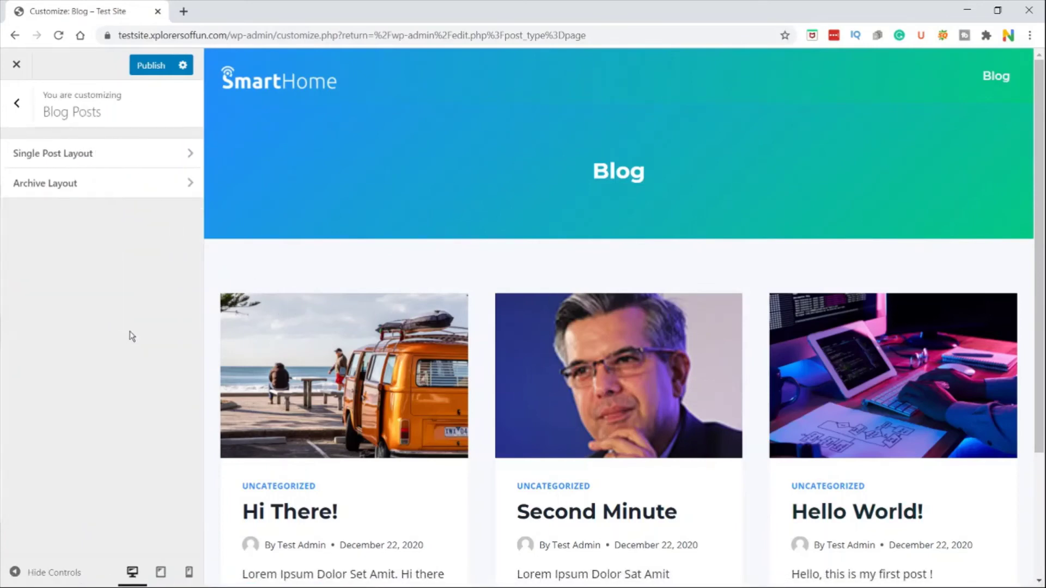
pyautogui.click(99, 186)
pyautogui.scroll(-12, 165, 252)
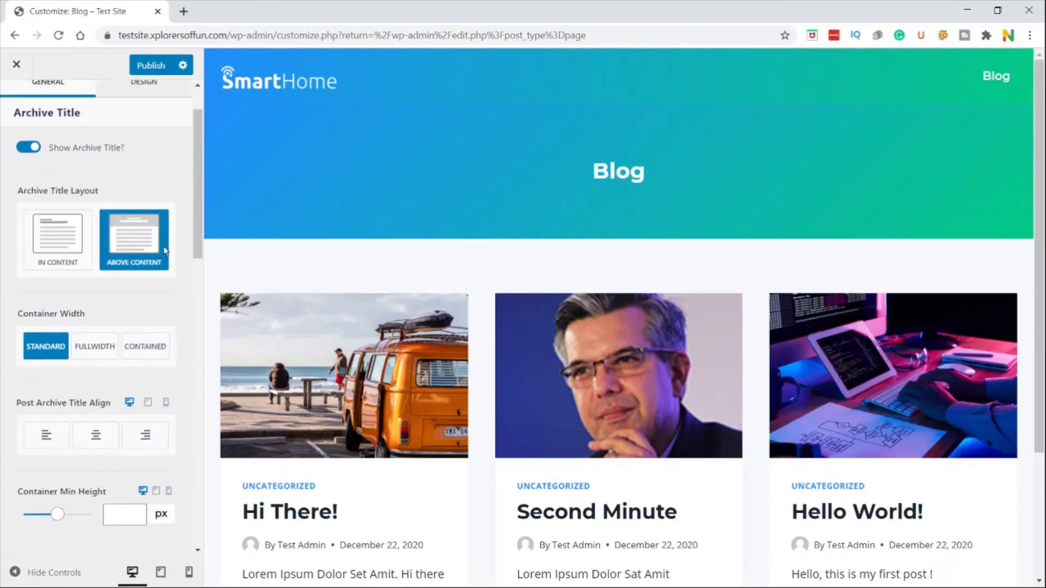
pyautogui.scroll(-3, 161, 249)
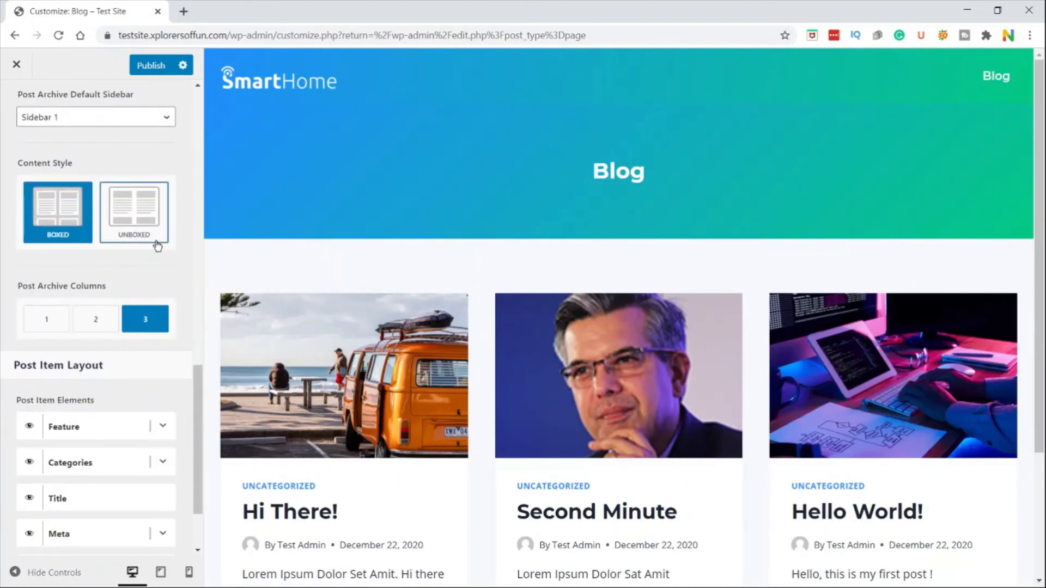
pyautogui.scroll(-3, 511, 309)
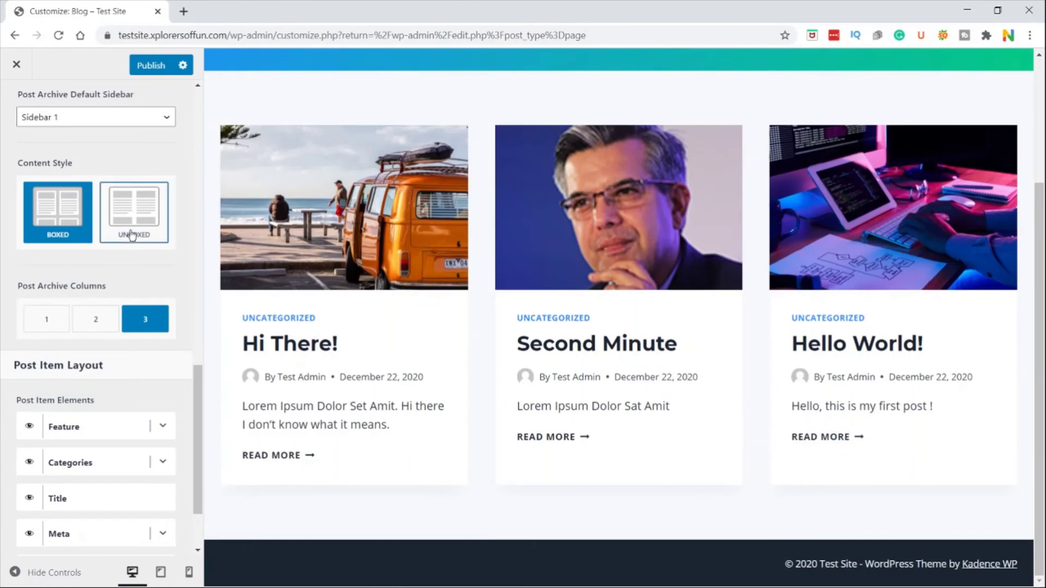
pyautogui.scroll(-3, 99, 190)
pyautogui.scroll(2, 98, 187)
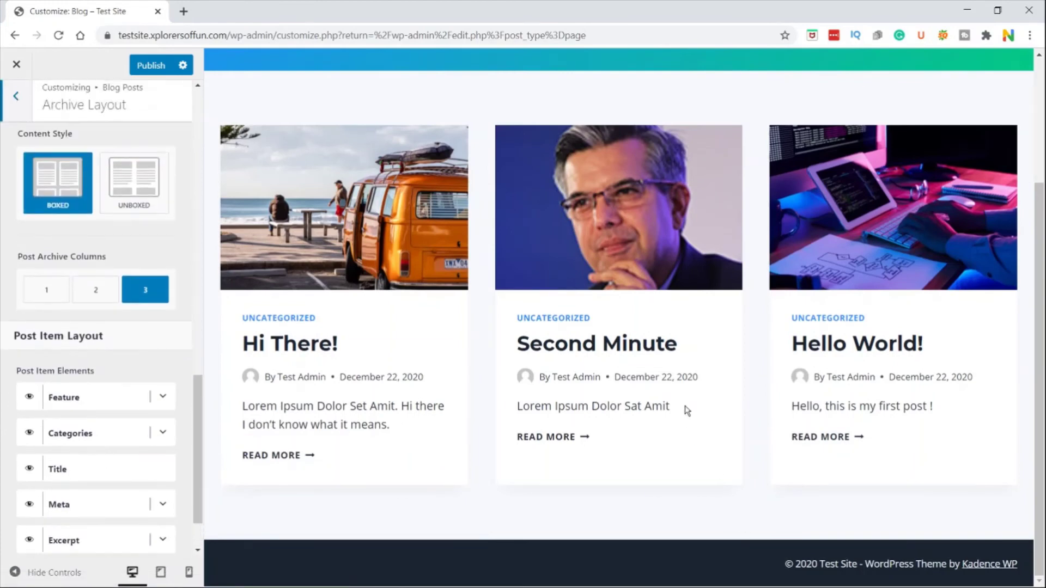
pyautogui.scroll(2, 567, 356)
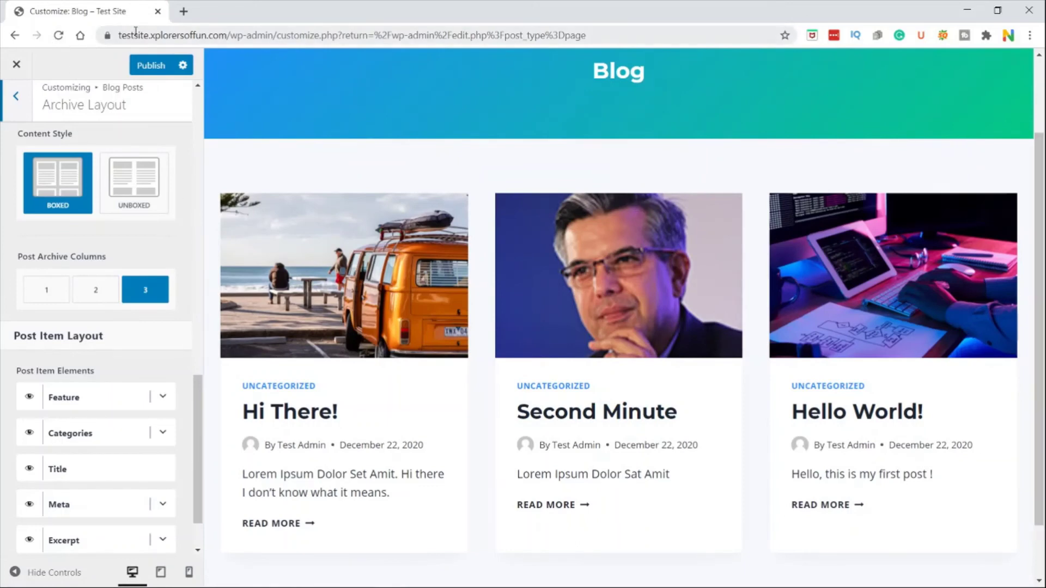
pyautogui.click(51, 292)
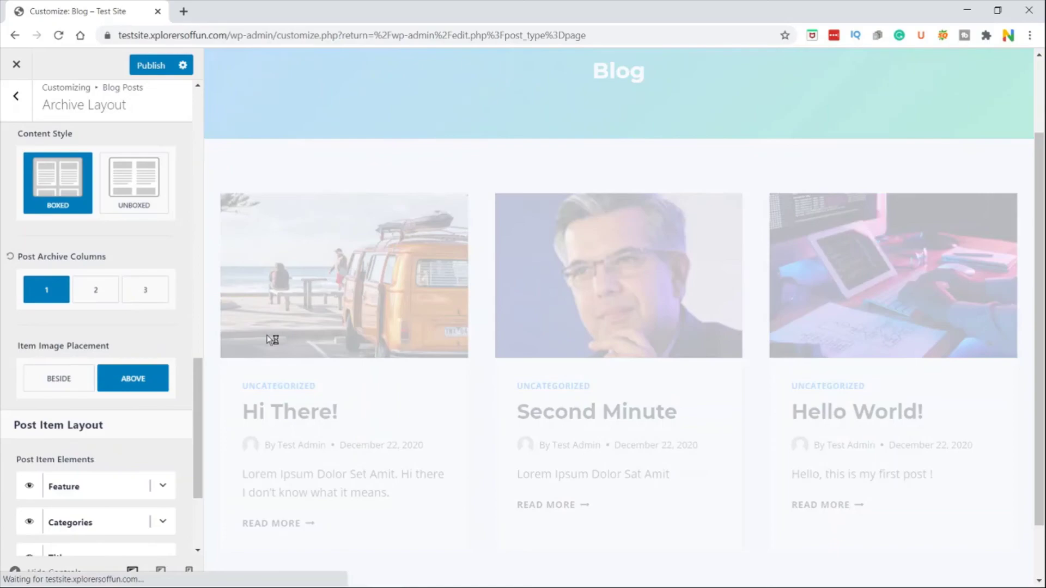
pyautogui.scroll(-10, 457, 325)
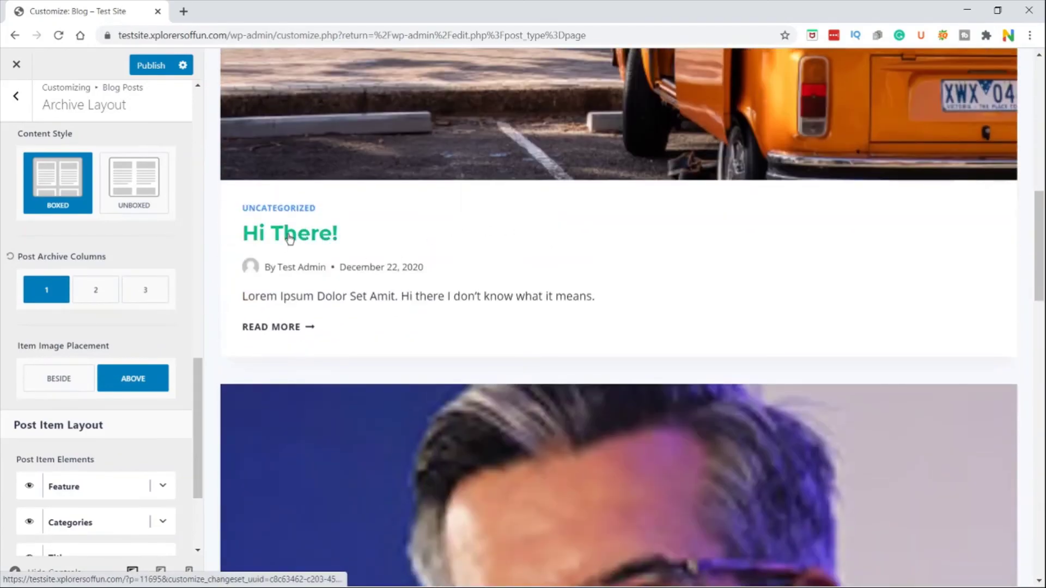
pyautogui.scroll(-20, 500, 218)
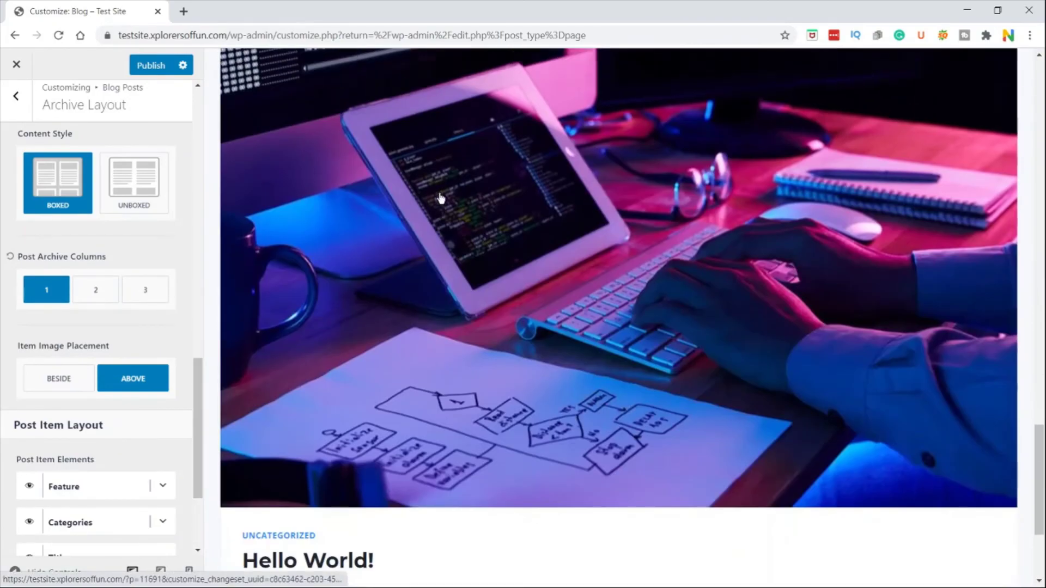
pyautogui.scroll(20, 453, 213)
pyautogui.scroll(10, 452, 213)
pyautogui.click(58, 377)
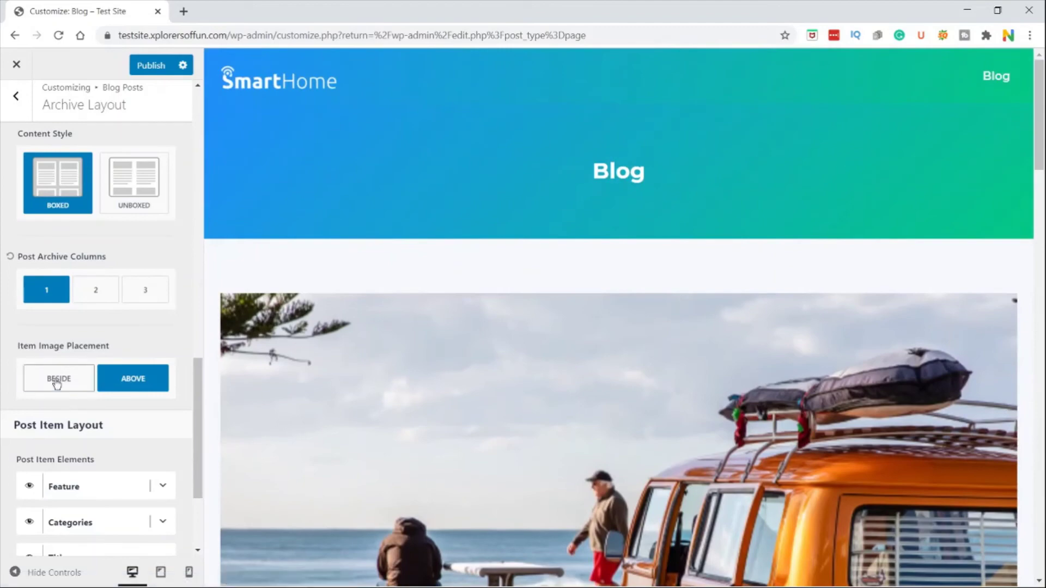
pyautogui.scroll(-5, 583, 278)
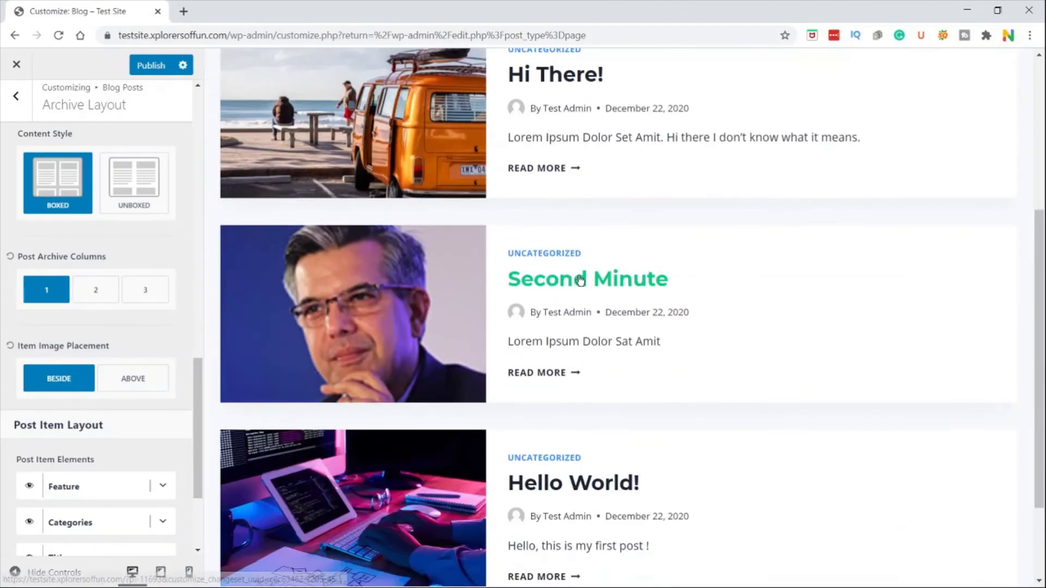
pyautogui.scroll(3, 591, 272)
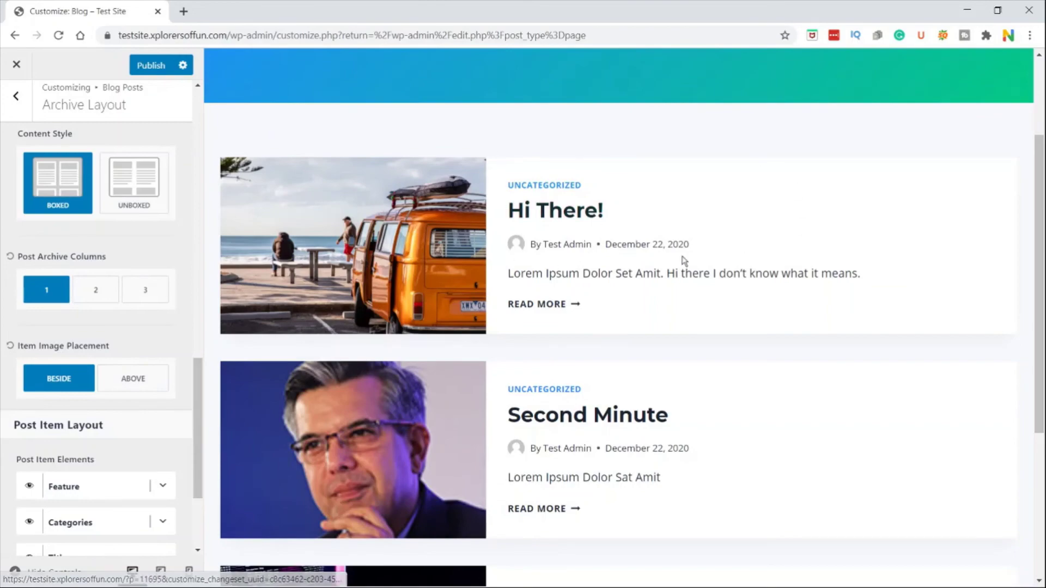
pyautogui.scroll(-5, 746, 235)
pyautogui.scroll(7, 635, 218)
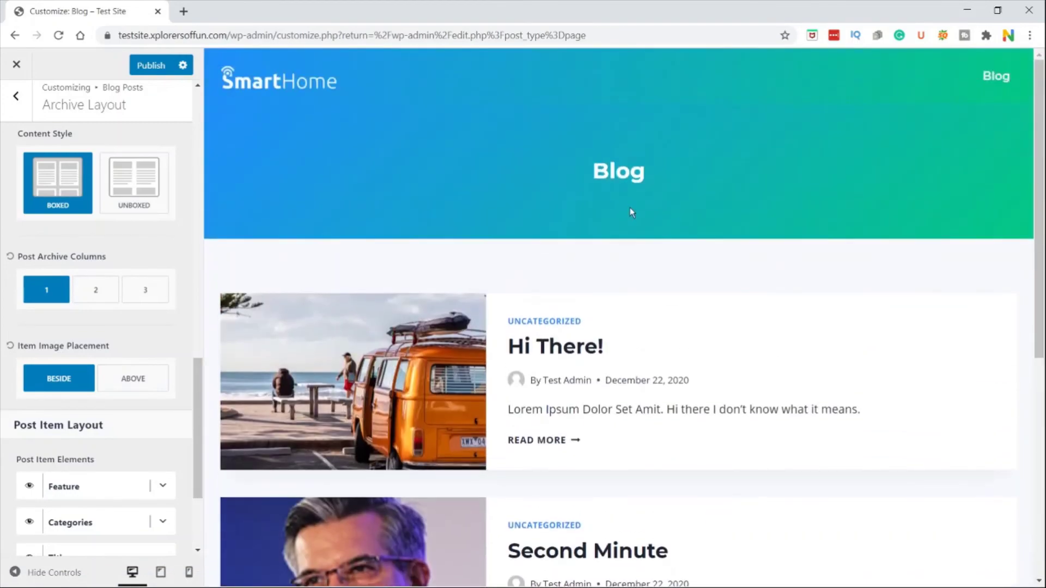
pyautogui.click(137, 290)
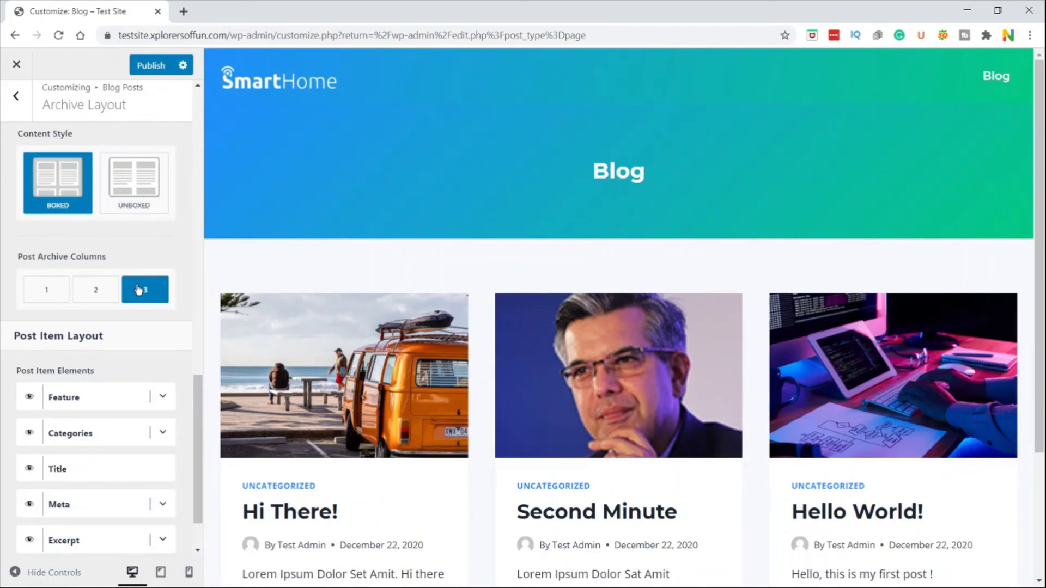
pyautogui.scroll(10, 129, 282)
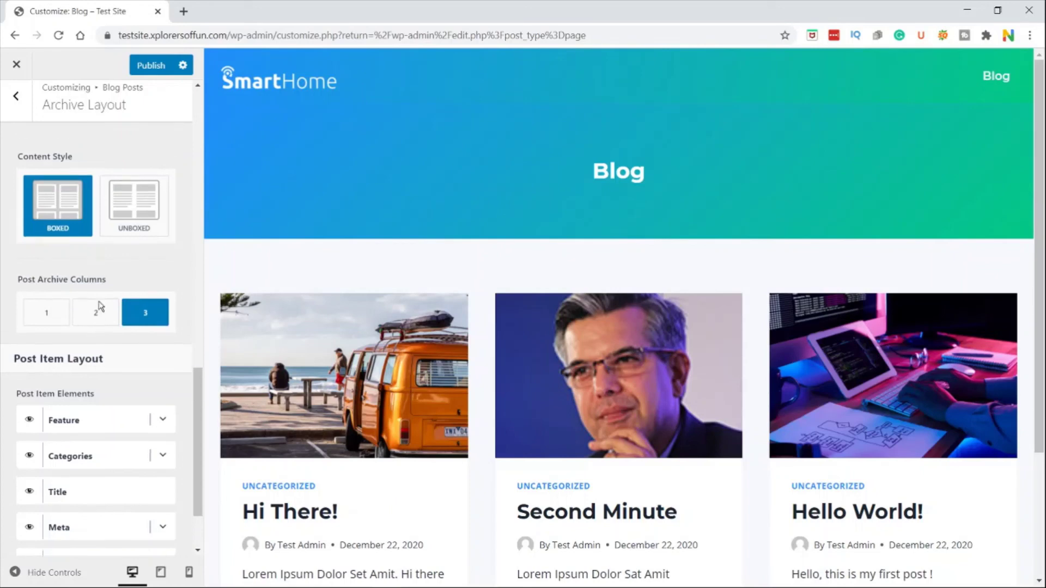
# - Return to the main customizer menu and publish the Blog Posts archive layout changes
pyautogui.click(16, 104)
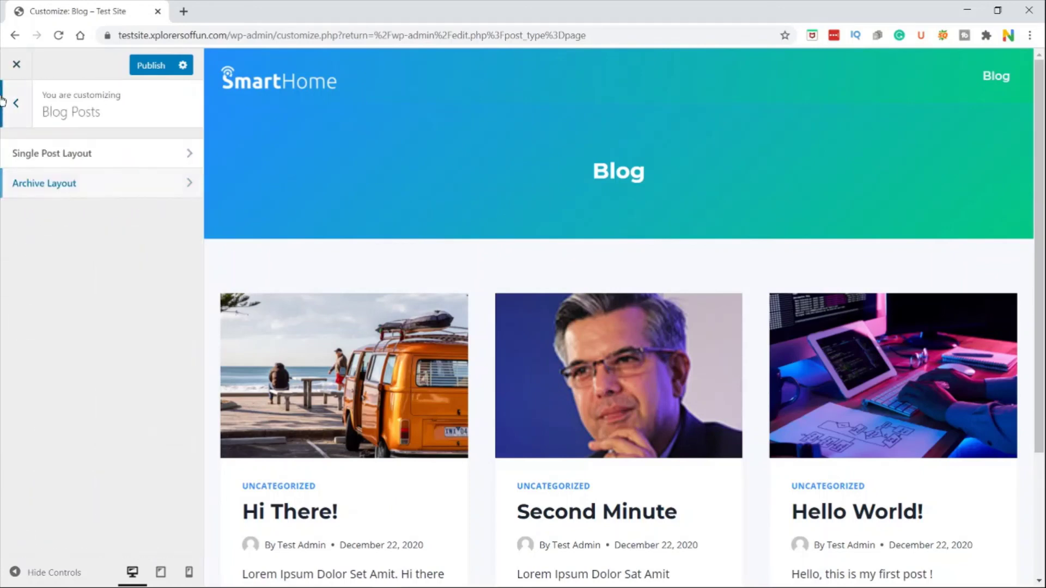
pyautogui.click(4, 100)
pyautogui.scroll(-5, 695, 425)
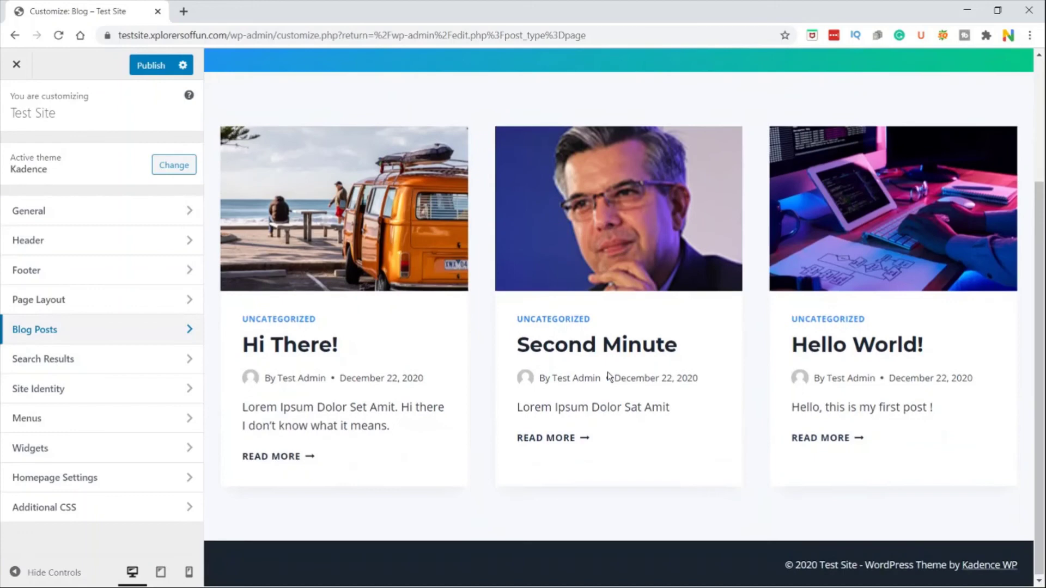
pyautogui.scroll(5, 600, 371)
pyautogui.click(163, 67)
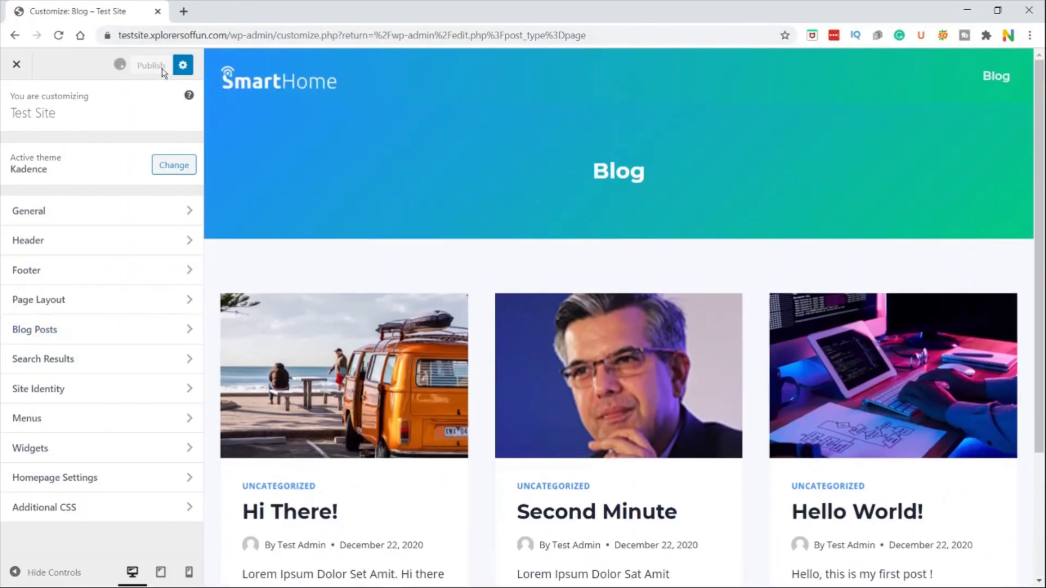